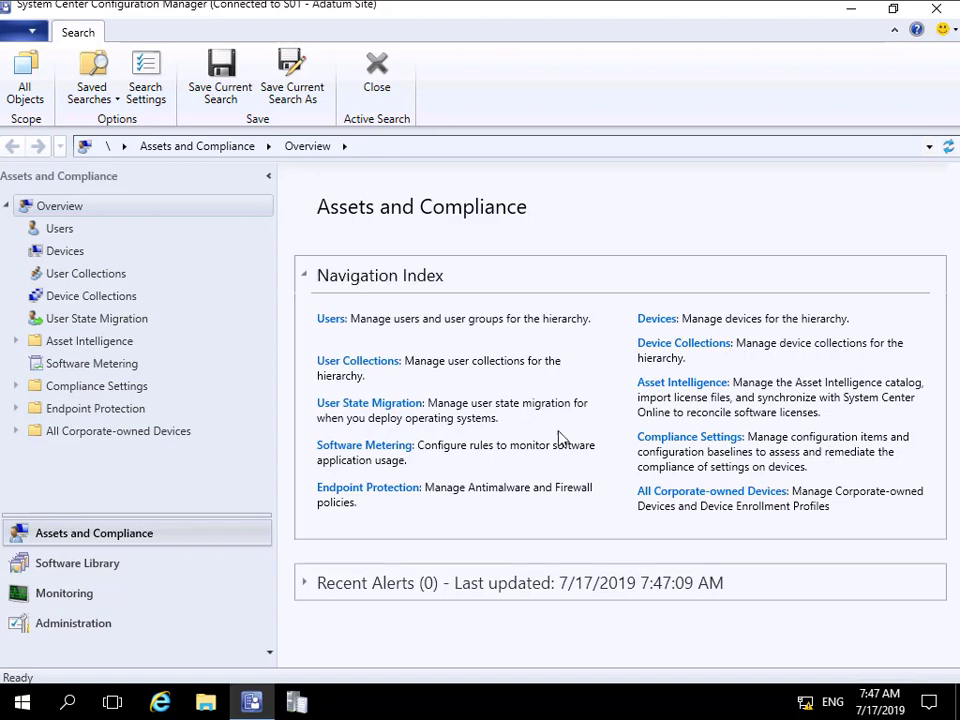
- Open Reporting Services Configuration Manager for SQL Server 2016 and connect to the MSSQLSERVER instance on LON-CFG
left_click(24, 703)
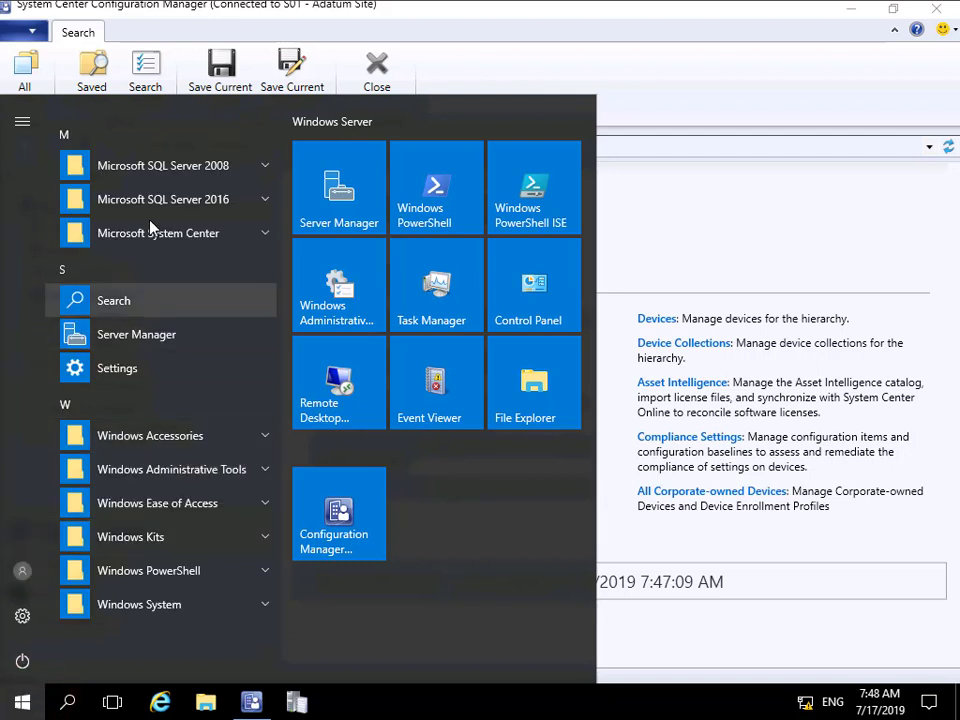
left_click(265, 201)
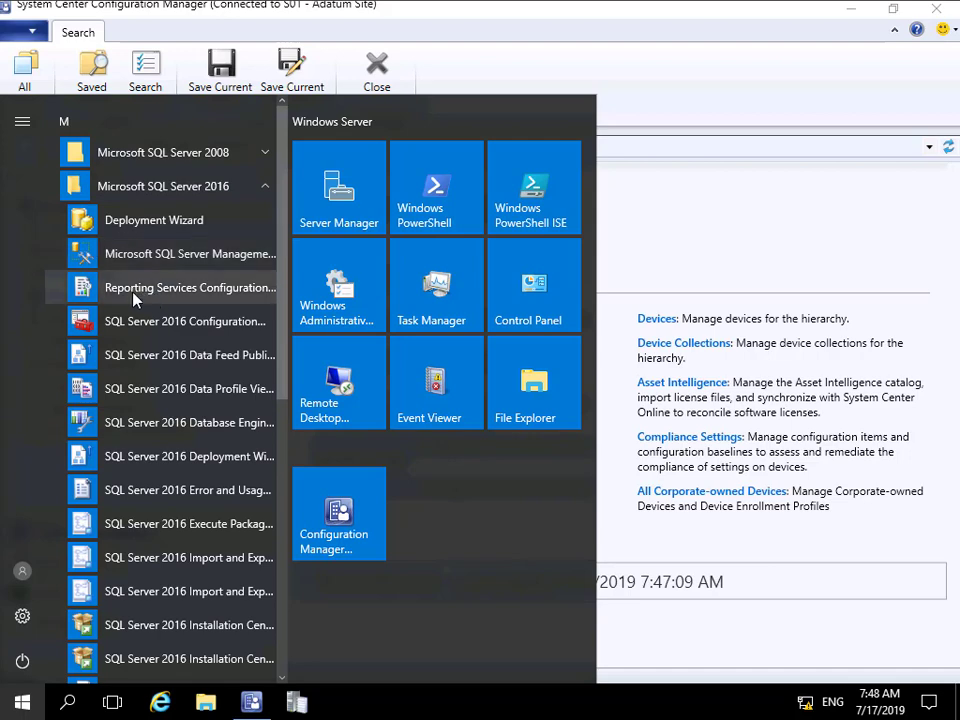
left_click(173, 296)
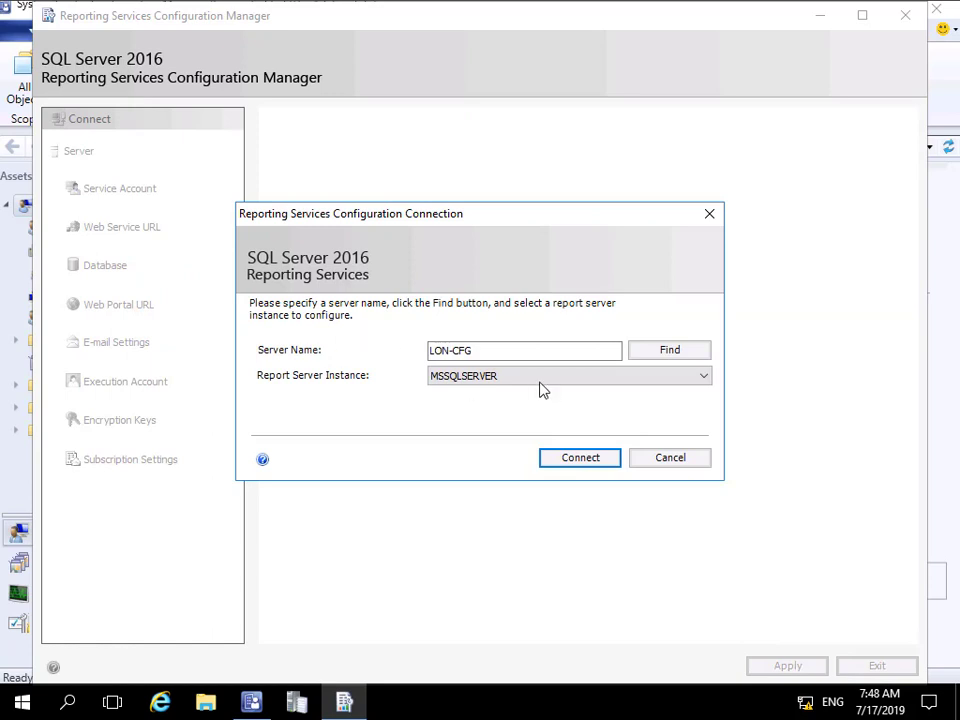
left_click(568, 458)
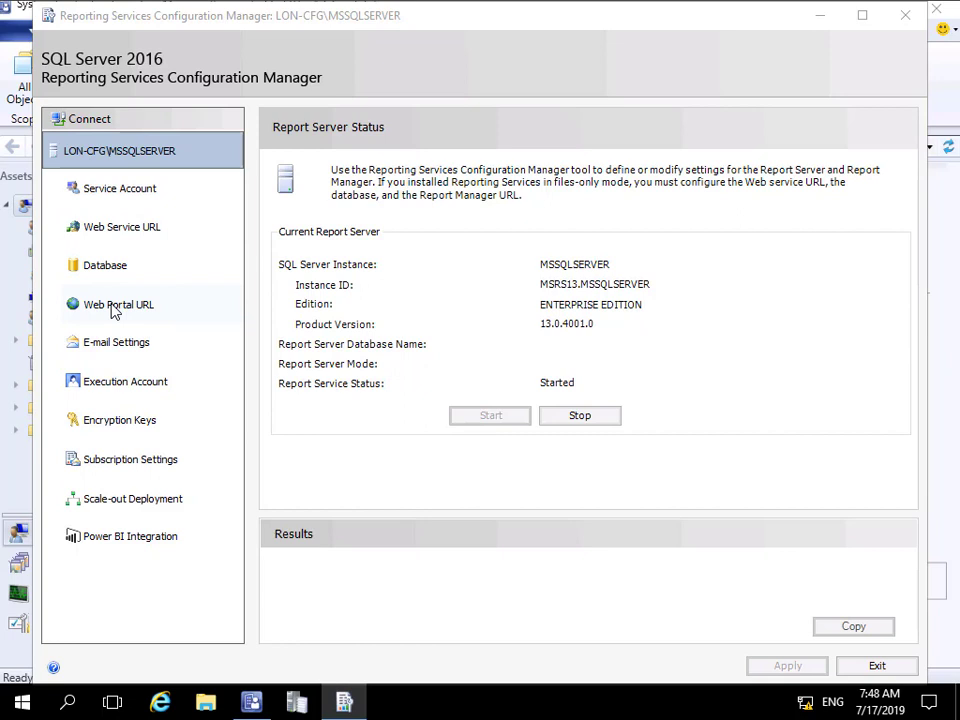
- Apply the built-in Network Service account as the report server service account, and apply the default ReportServer web service URL on port 80
left_click(108, 194)
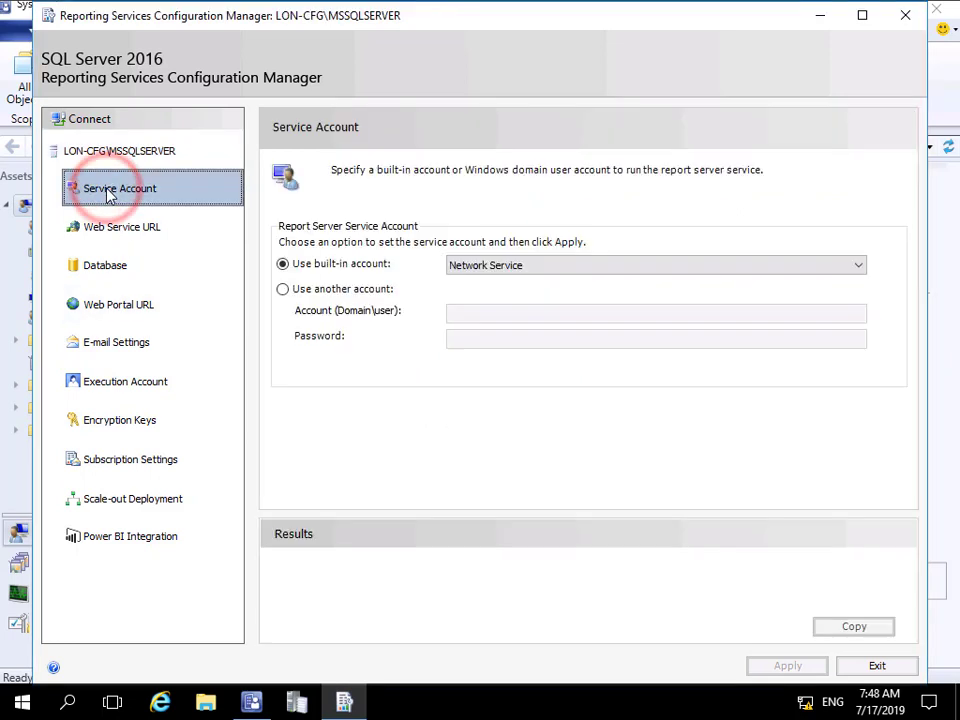
left_click(503, 272)
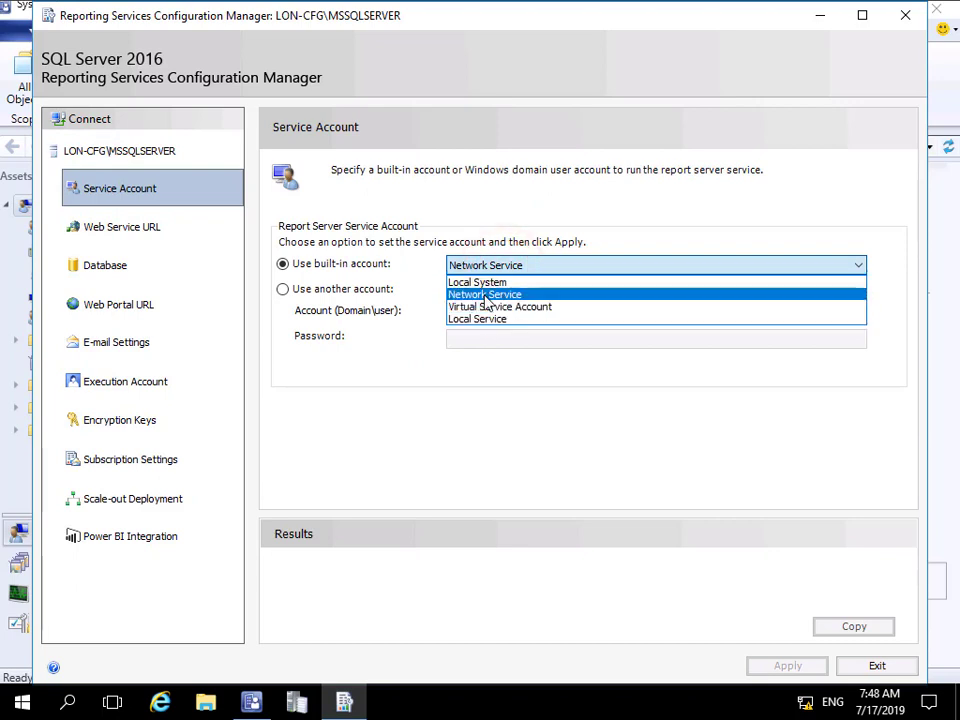
left_click(485, 296)
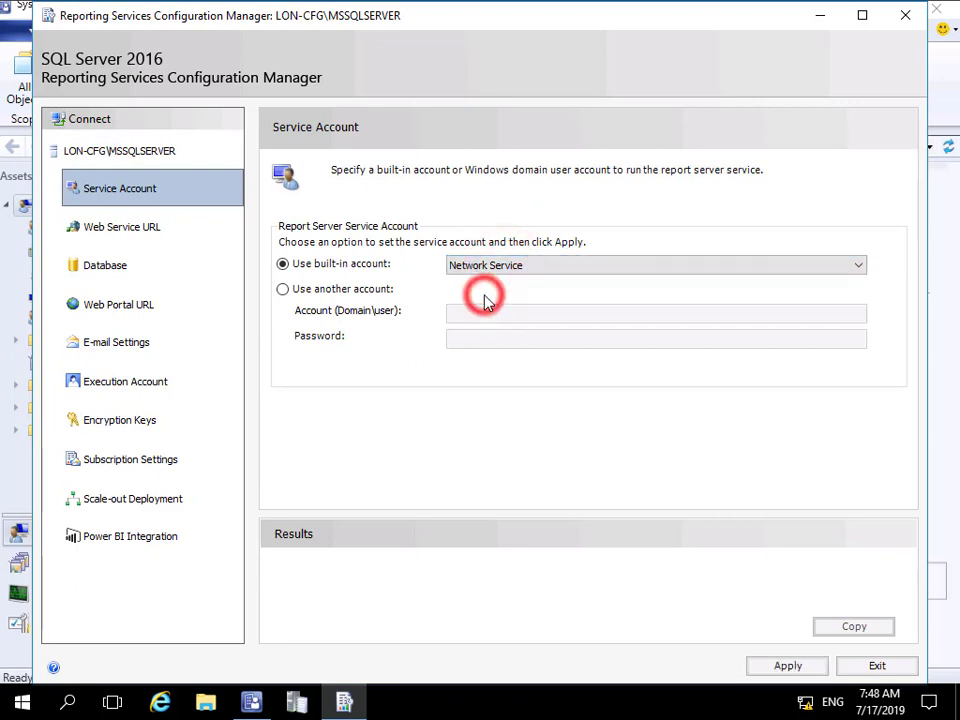
left_click(772, 668)
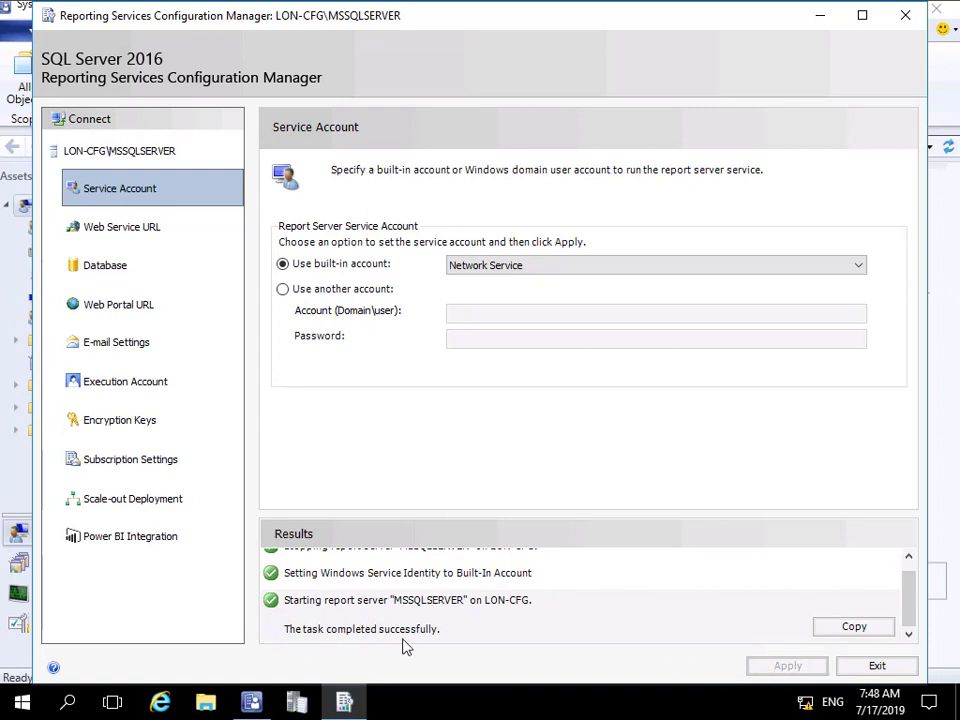
left_click(113, 231)
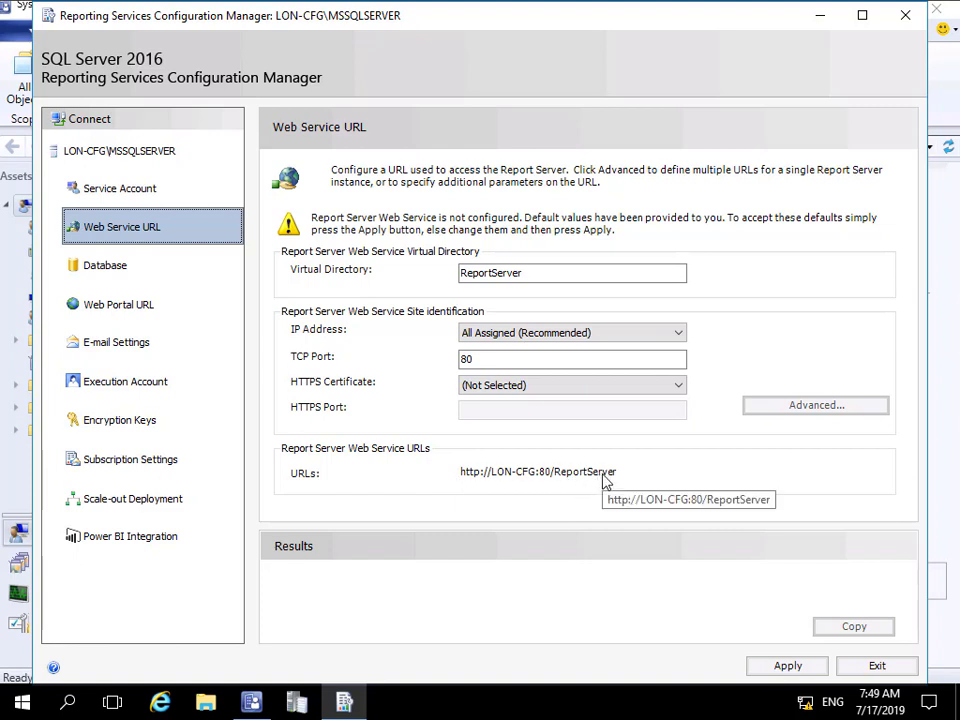
left_click(786, 666)
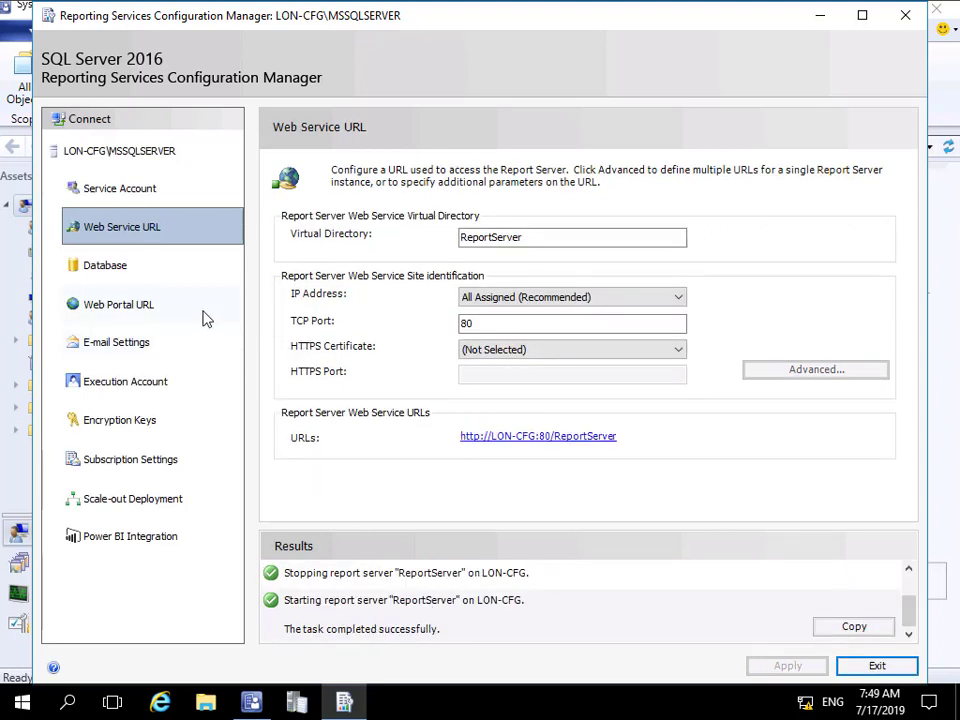
- Start creating a new report server database on LON-CFG with integrated security and test the database server connection
left_click(106, 266)
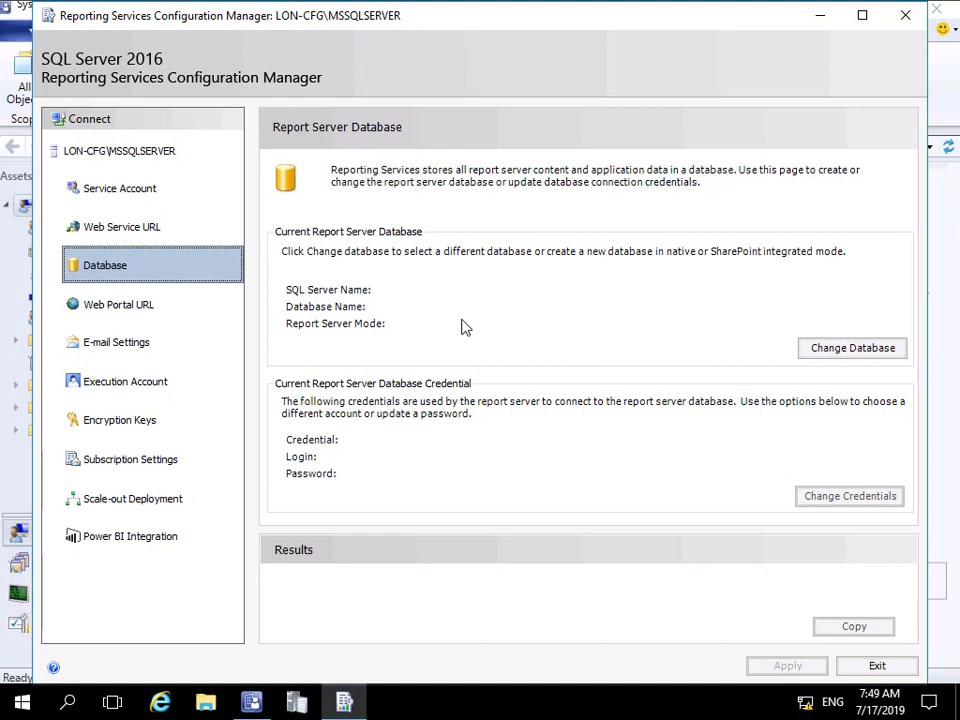
left_click(806, 356)
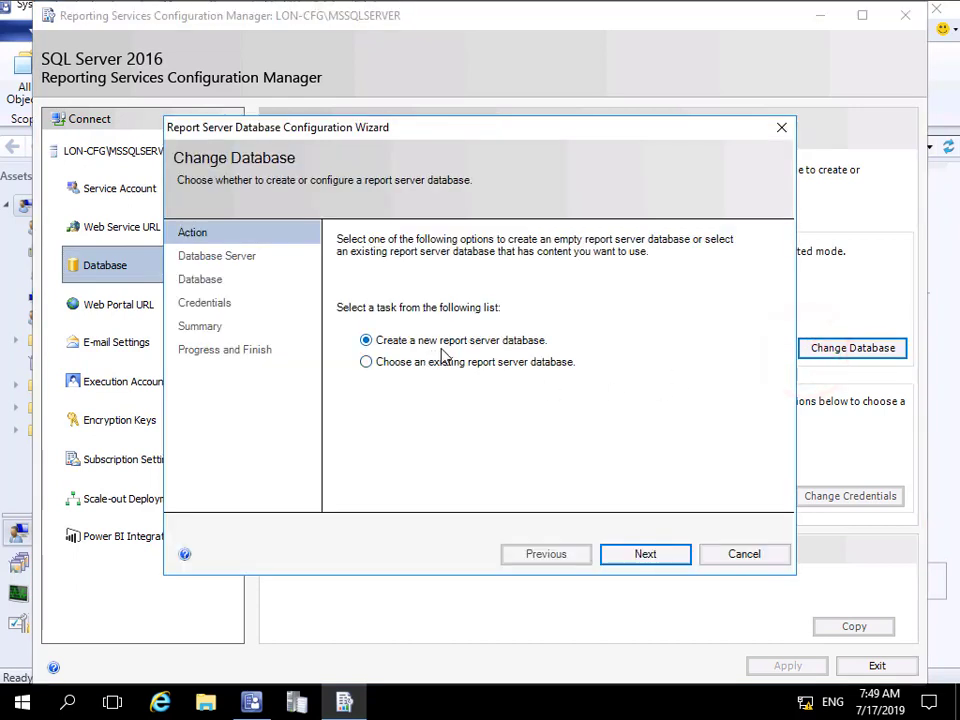
left_click(670, 564)
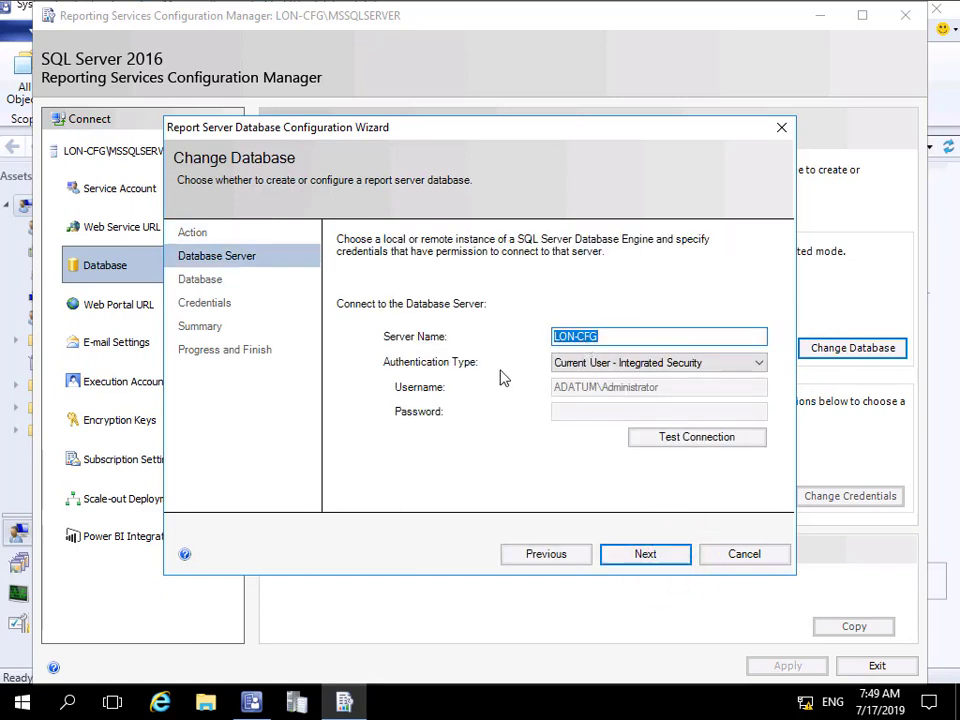
left_click(647, 446)
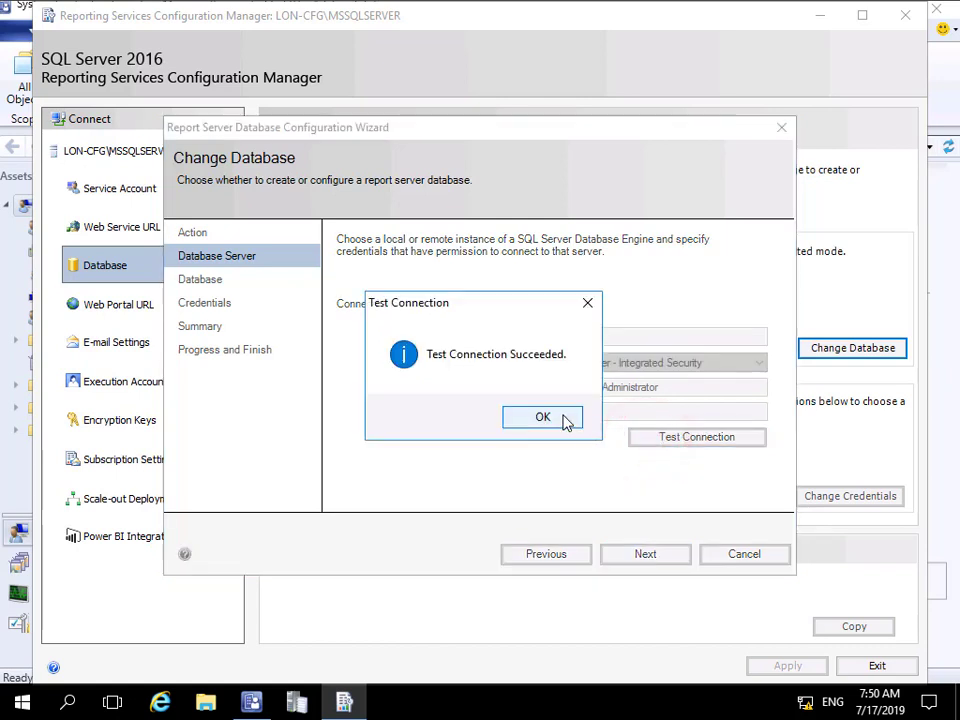
left_click(561, 418)
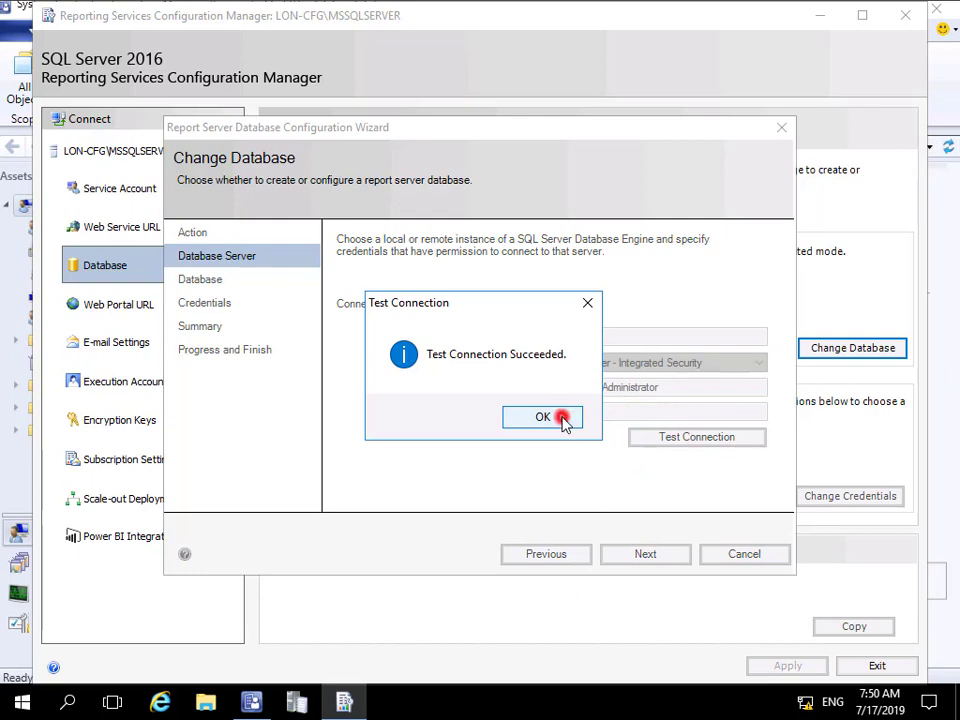
- Create the report server database named ReportServer in English (United States), using service credentials for authentication
left_click(630, 555)
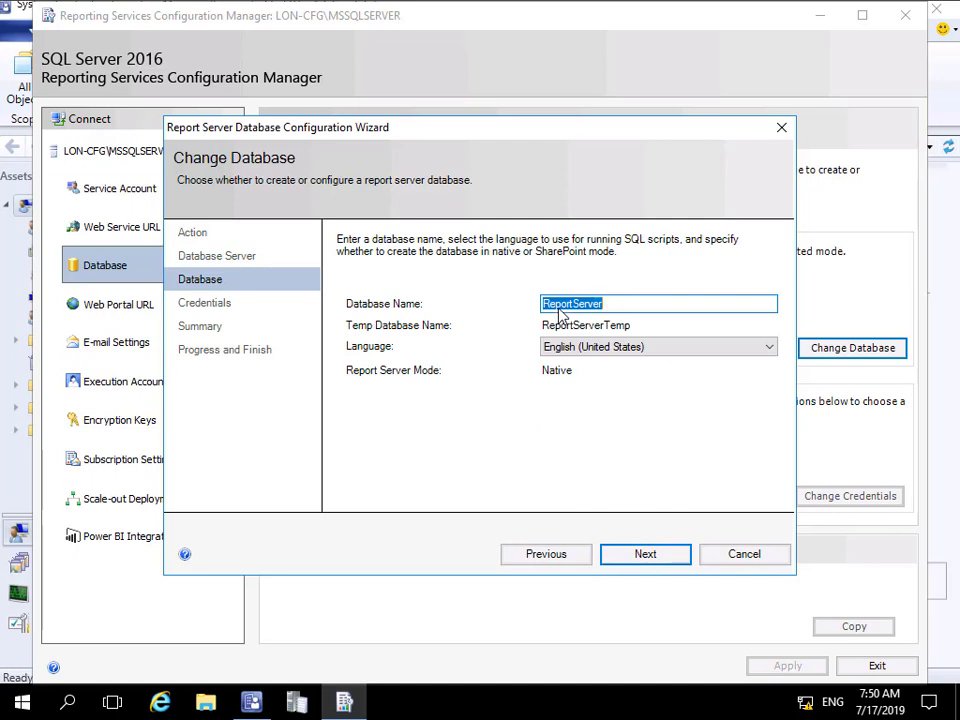
left_click(621, 553)
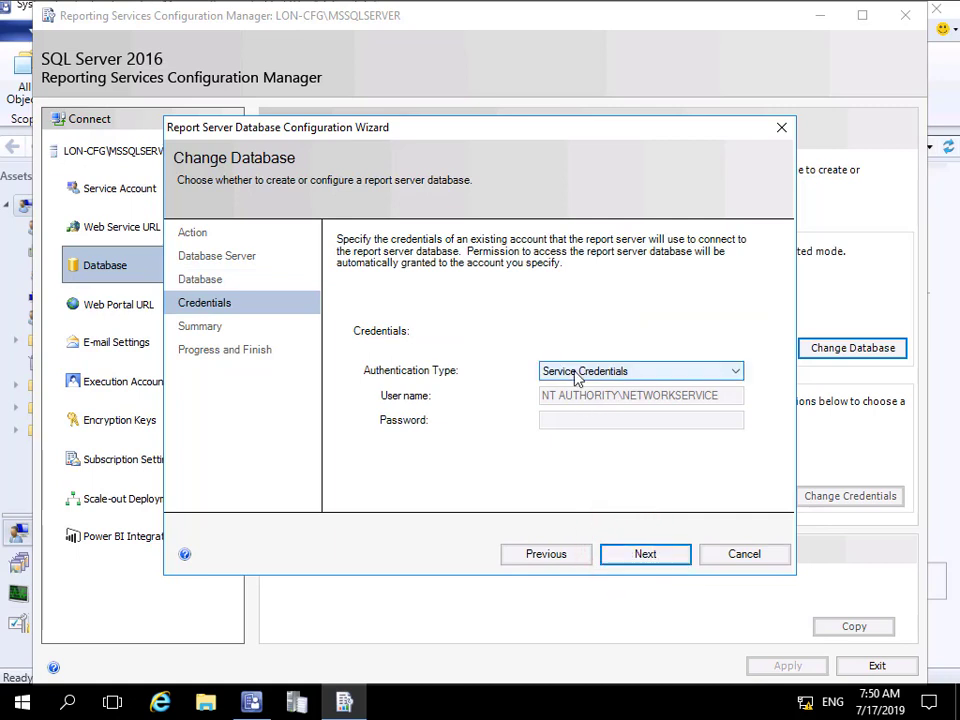
left_click(646, 555)
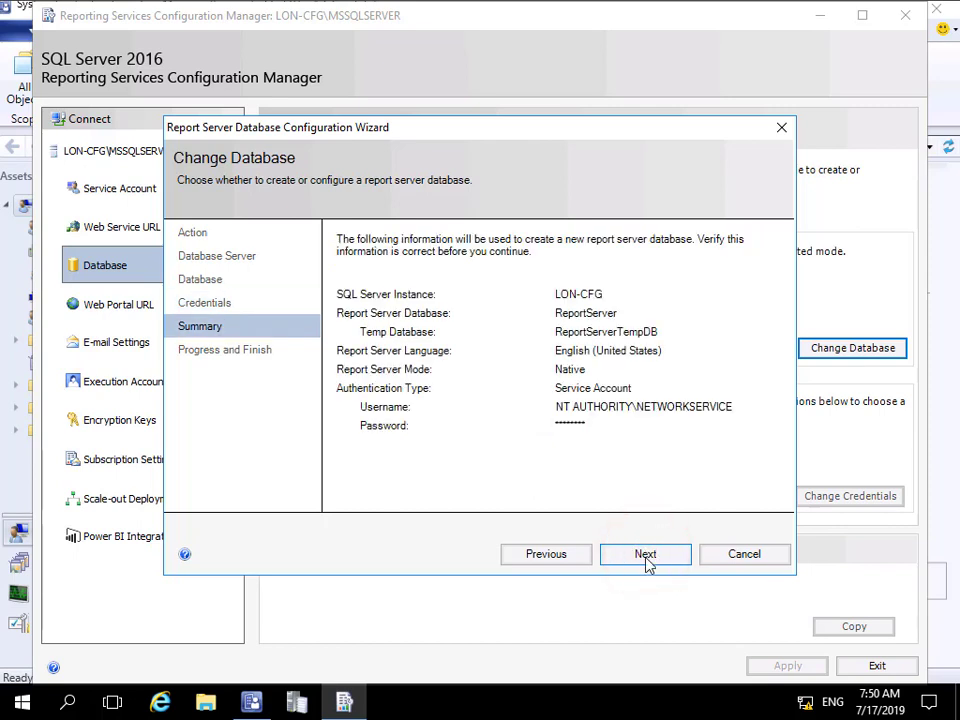
left_click(645, 555)
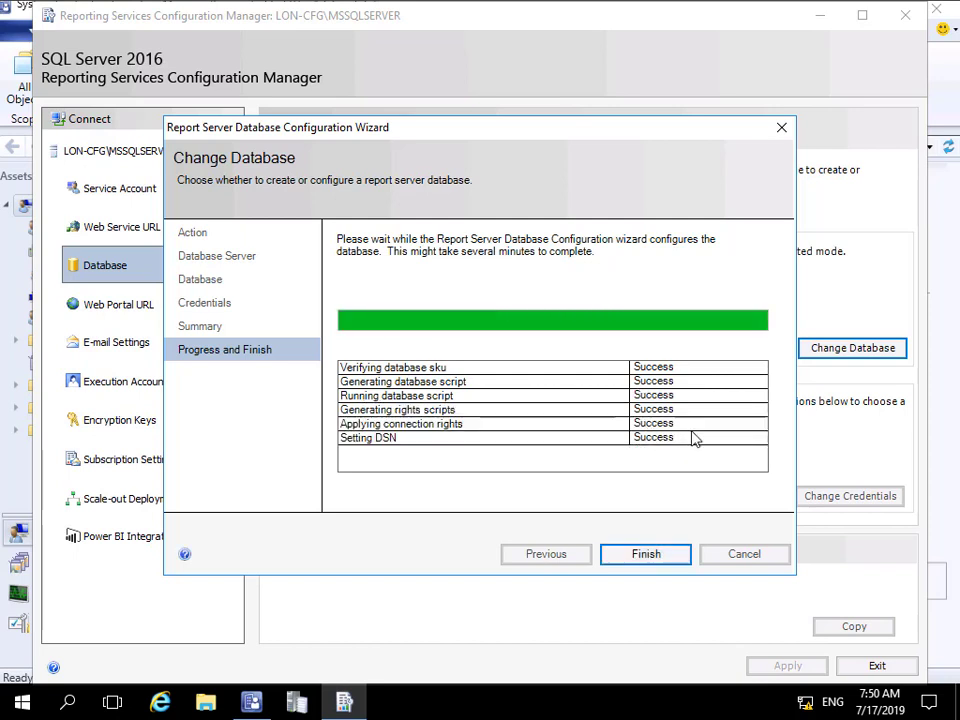
left_click(665, 555)
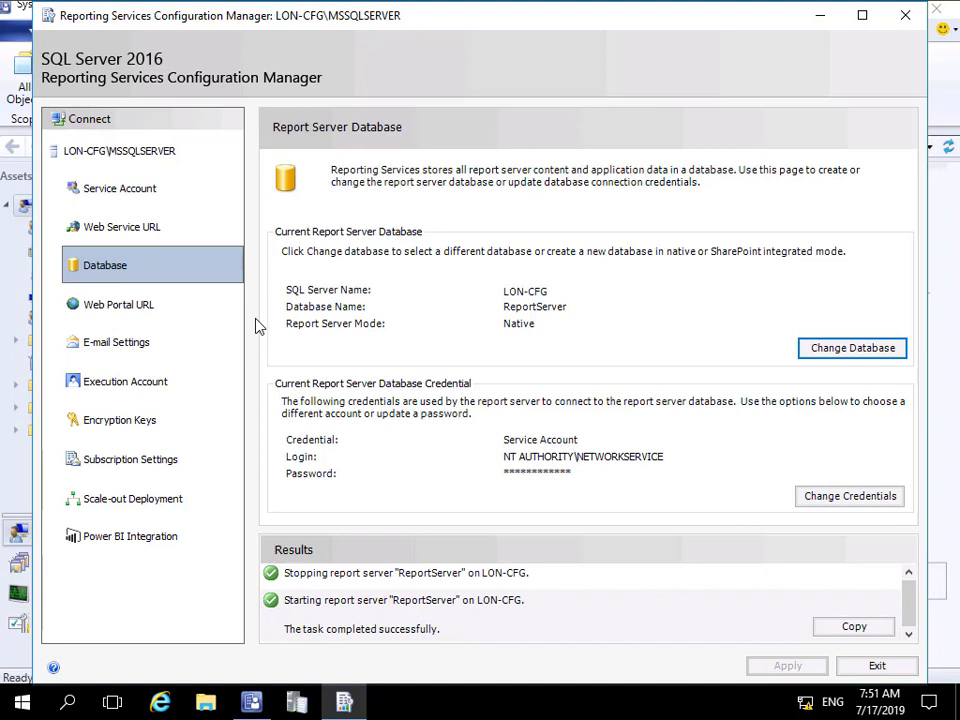
- Apply the default Reports virtual directory for the web portal URL and exit Reporting Services Configuration Manager
left_click(137, 310)
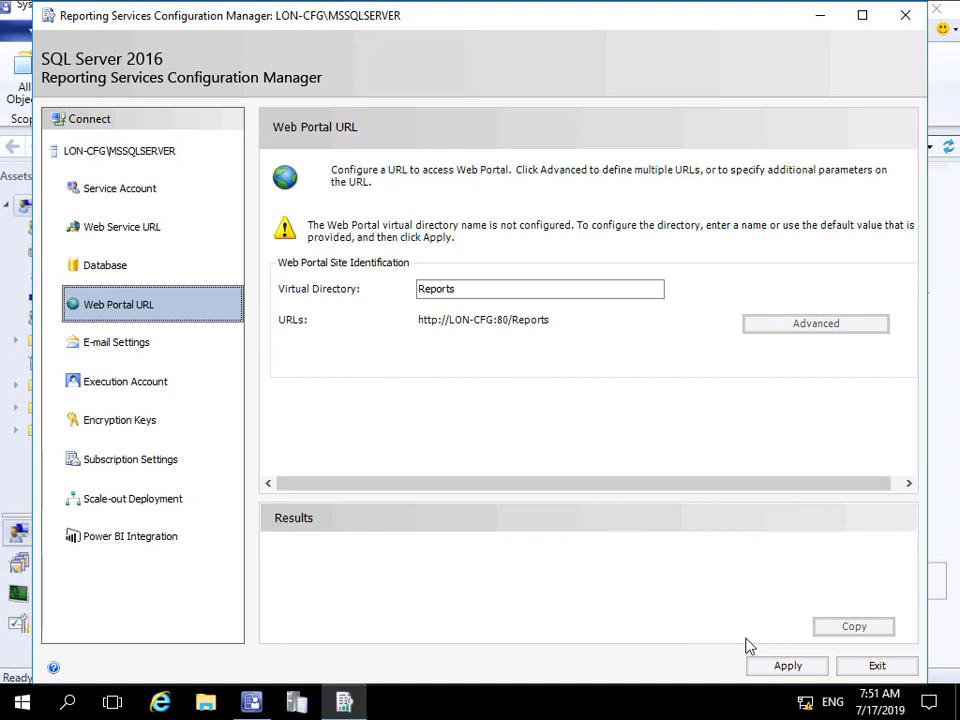
left_click(778, 667)
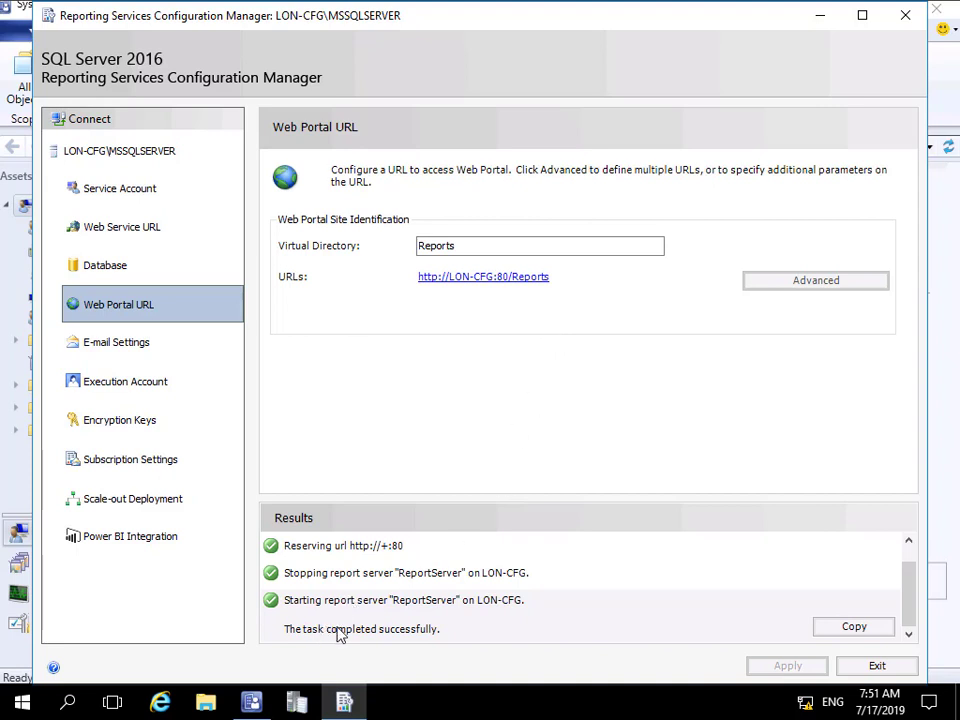
left_click(872, 668)
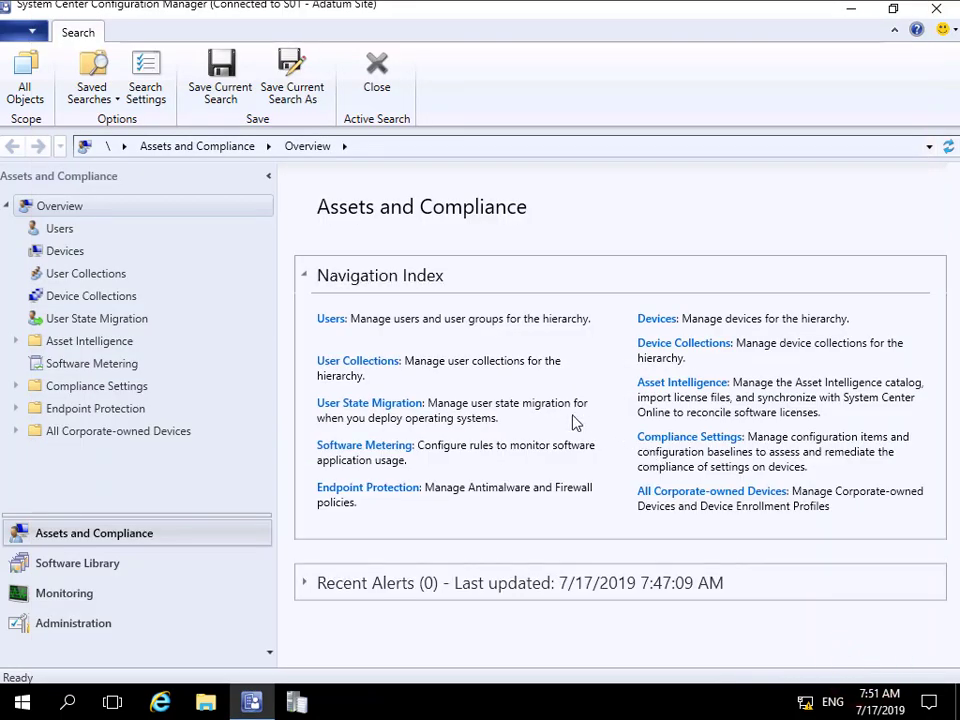
- In the Configuration Manager console's site configuration, start adding site system roles to the server LON-CFG.Adatum.com
left_click(79, 626)
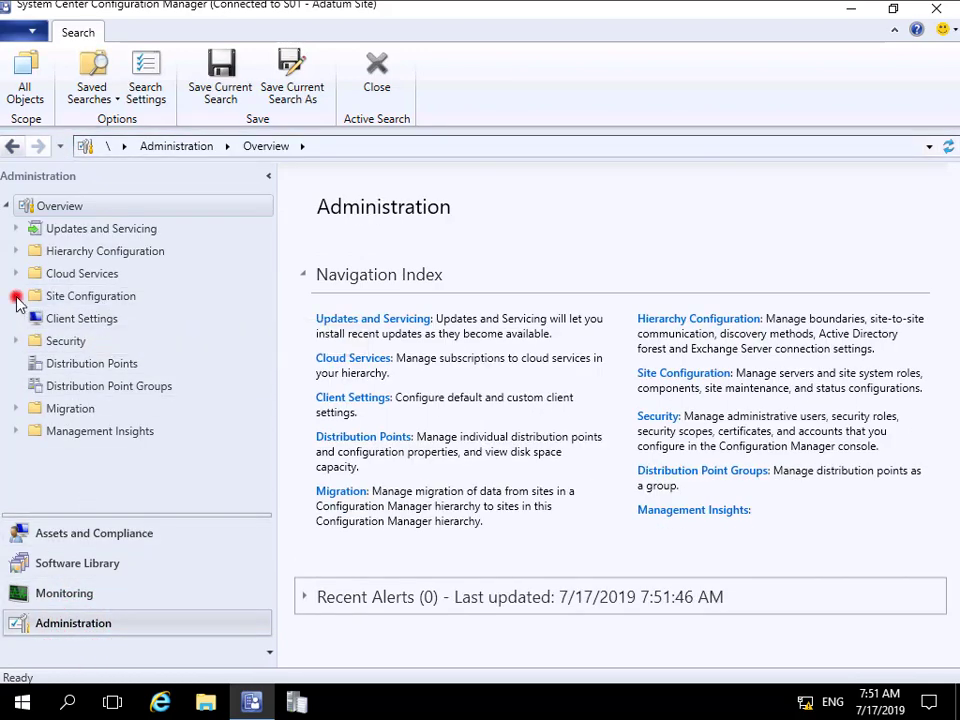
left_click(16, 298)
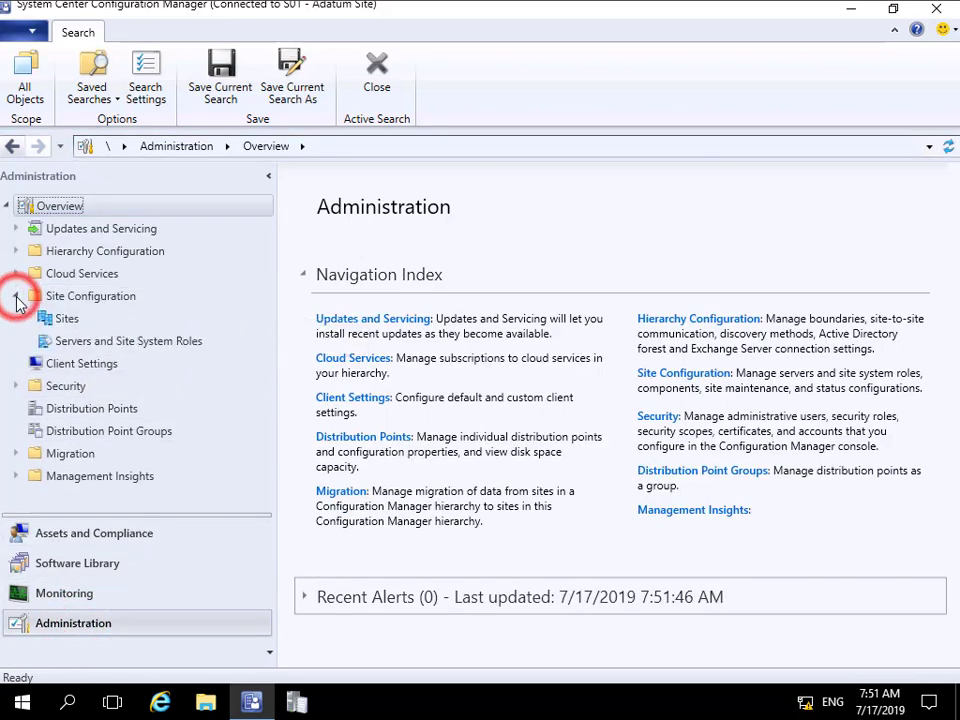
left_click(82, 343)
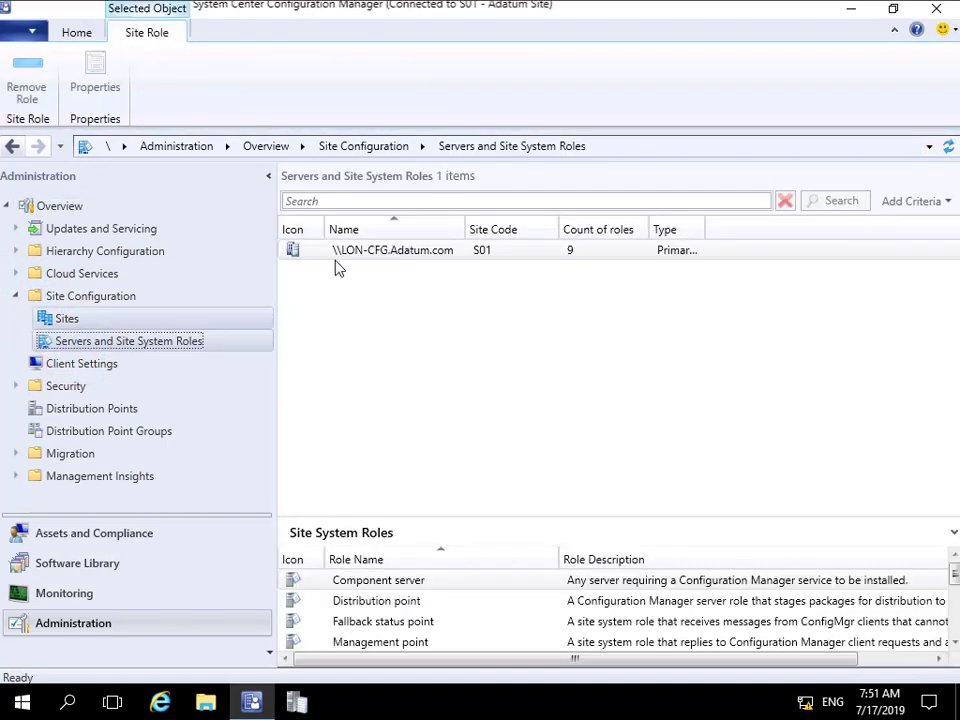
left_click(347, 250)
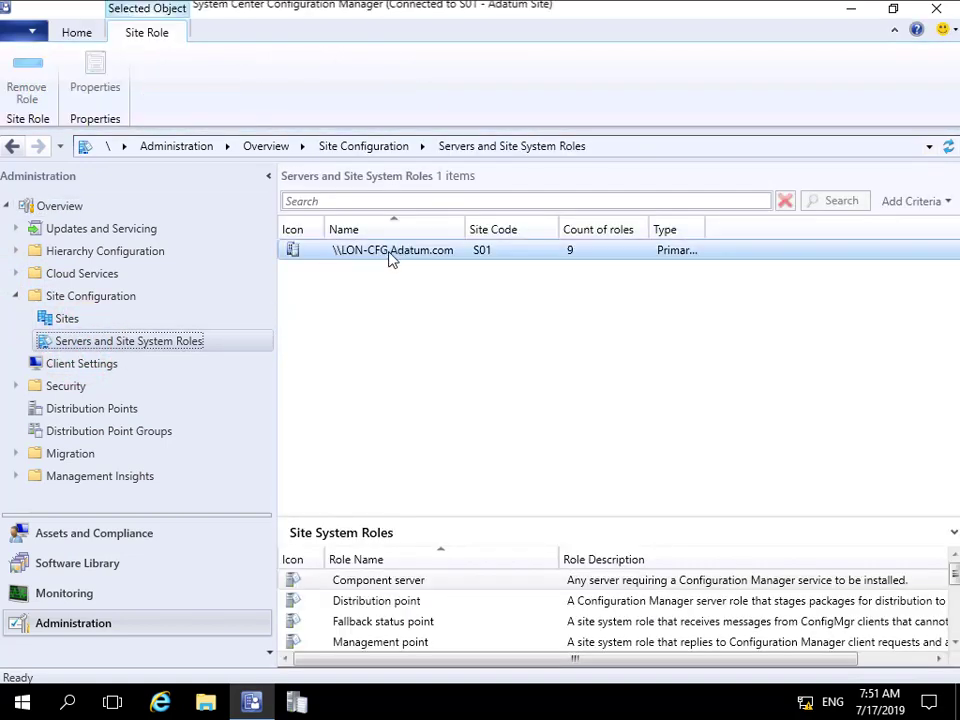
right_click(389, 252)
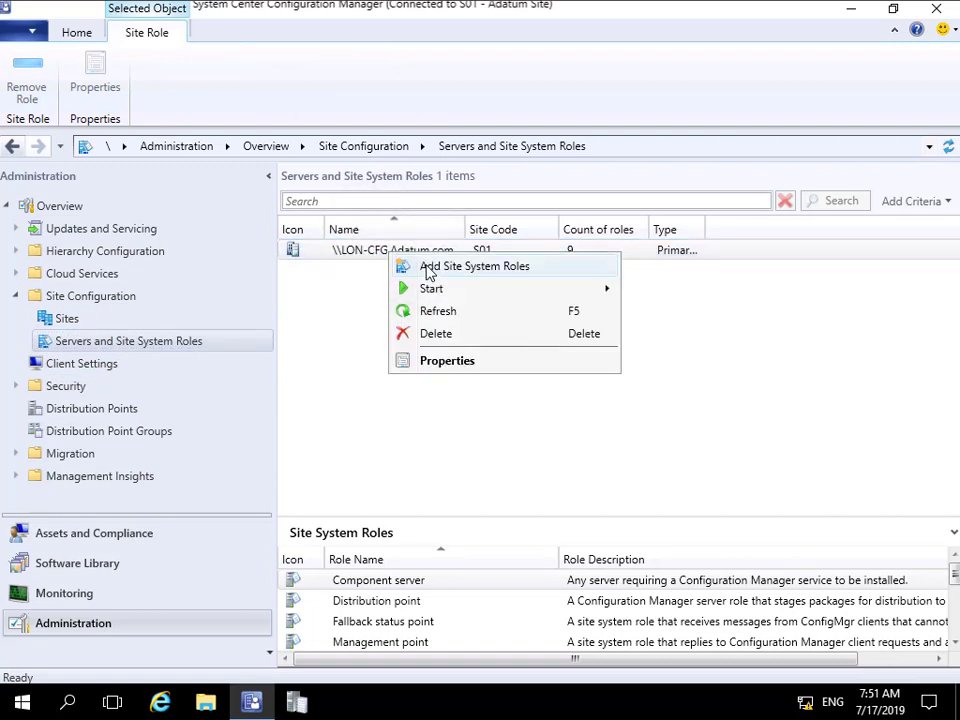
left_click(428, 268)
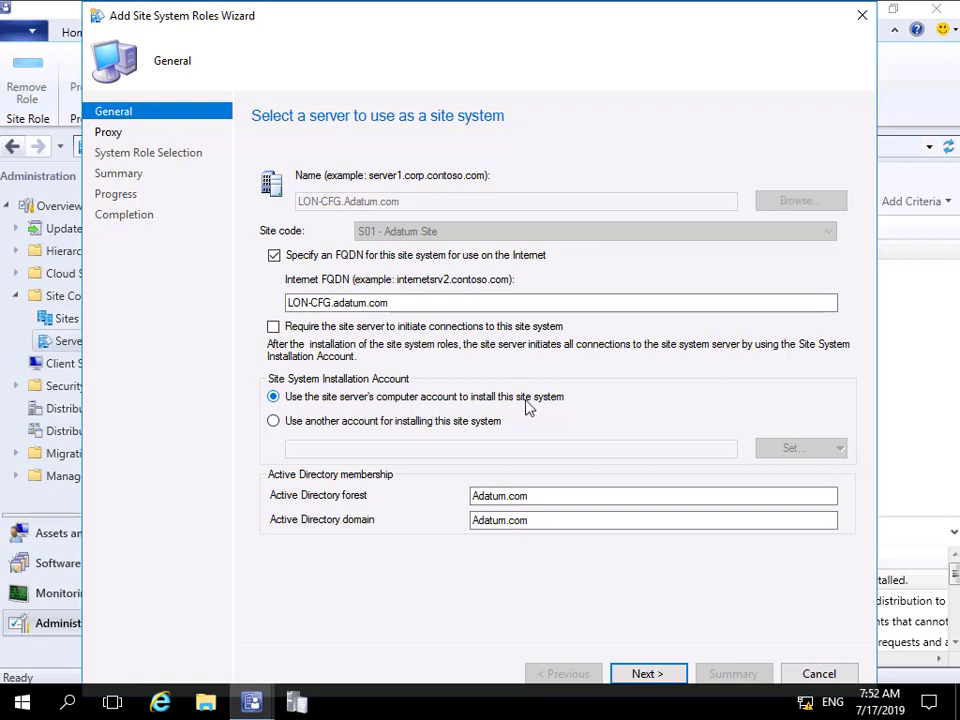
- Keep the default general settings, use no proxy server, and select the Reporting services point role
left_click(528, 521)
left_click(636, 674)
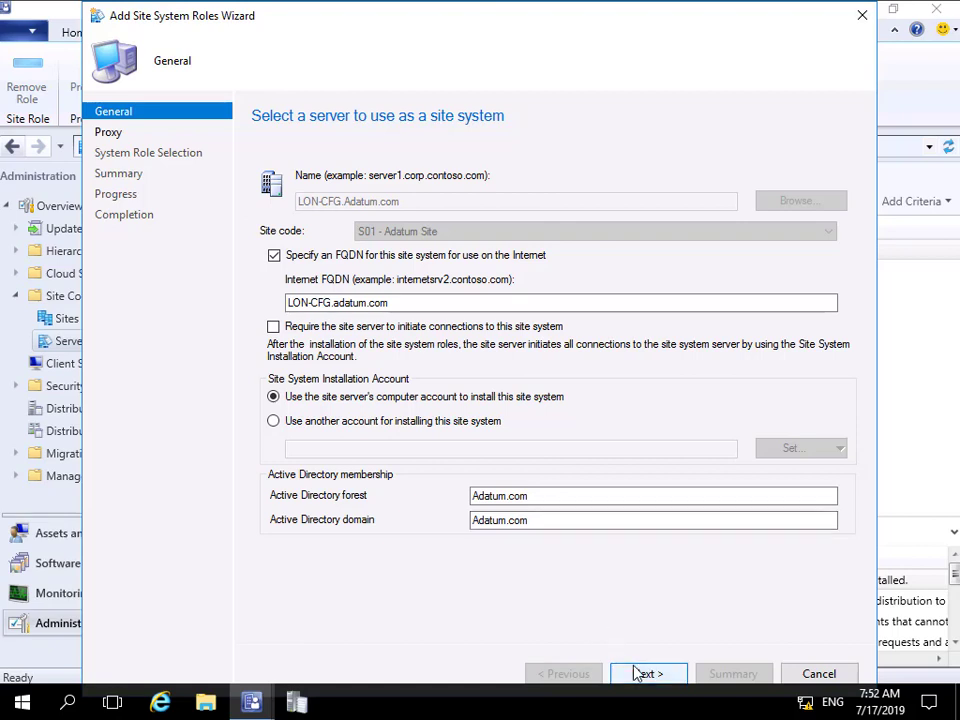
left_click(637, 674)
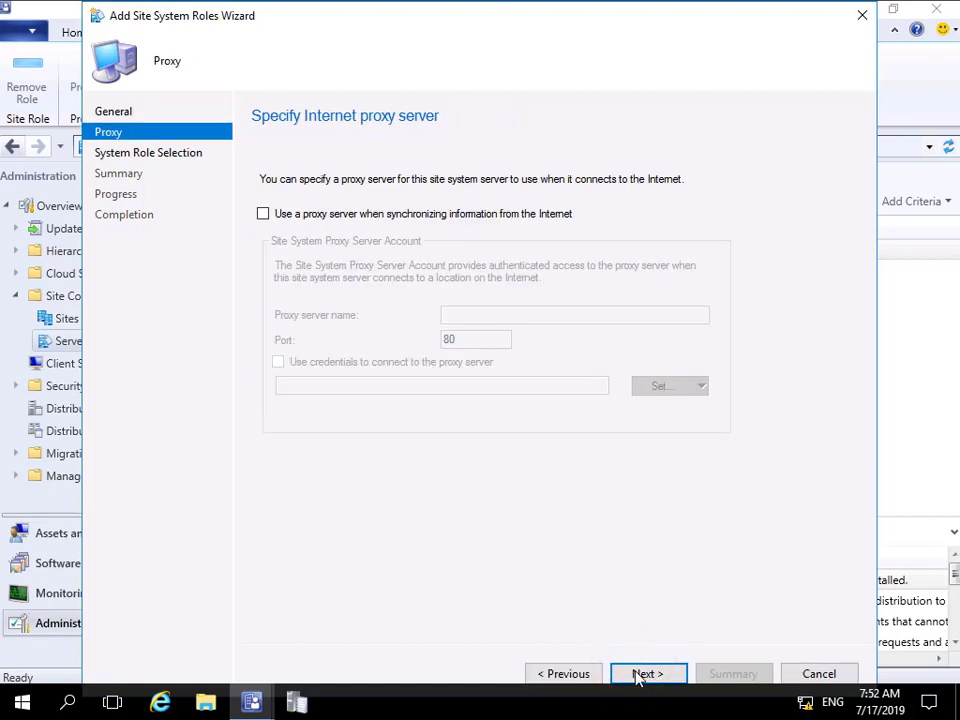
left_click(637, 674)
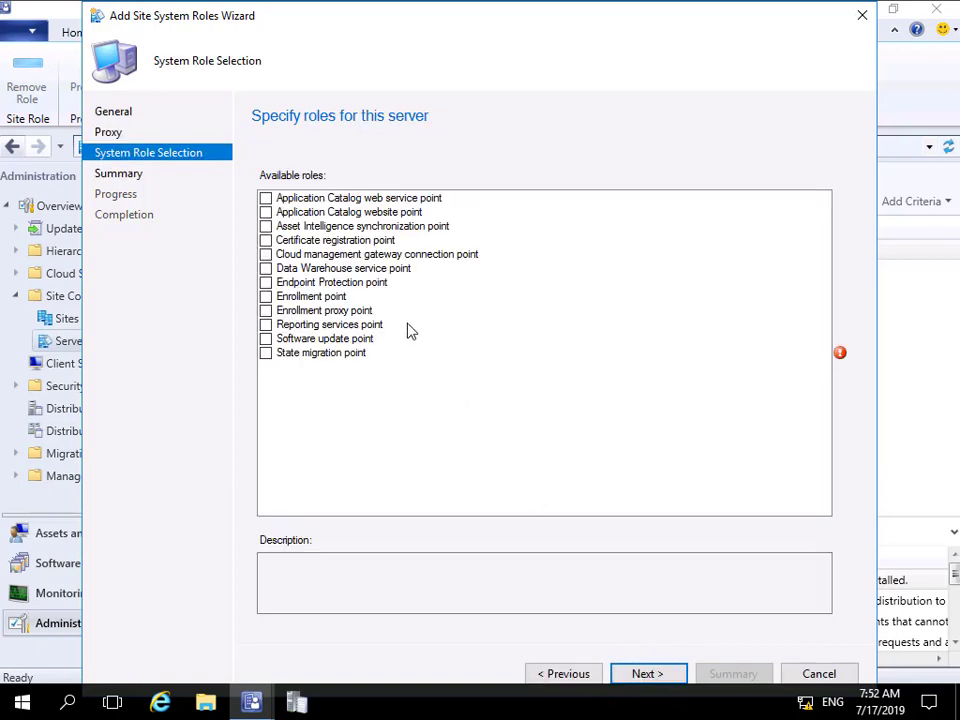
left_click(267, 327)
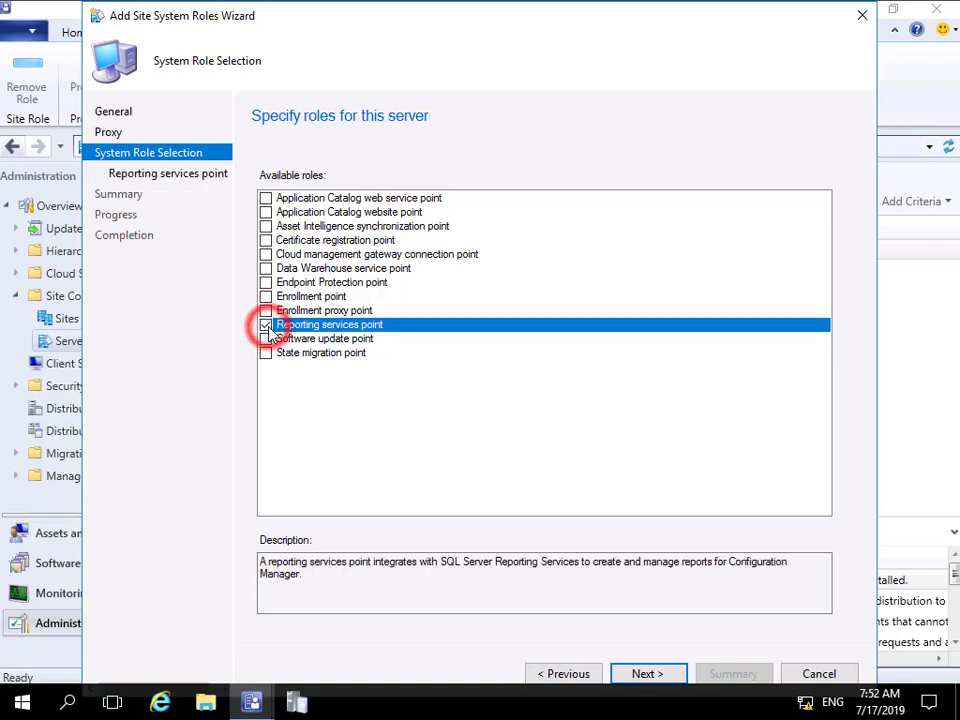
- Continue to the Reporting Services settings and verify the connection to the site database CM_S01 on LON-CFG.Adatum.com
left_click(679, 675)
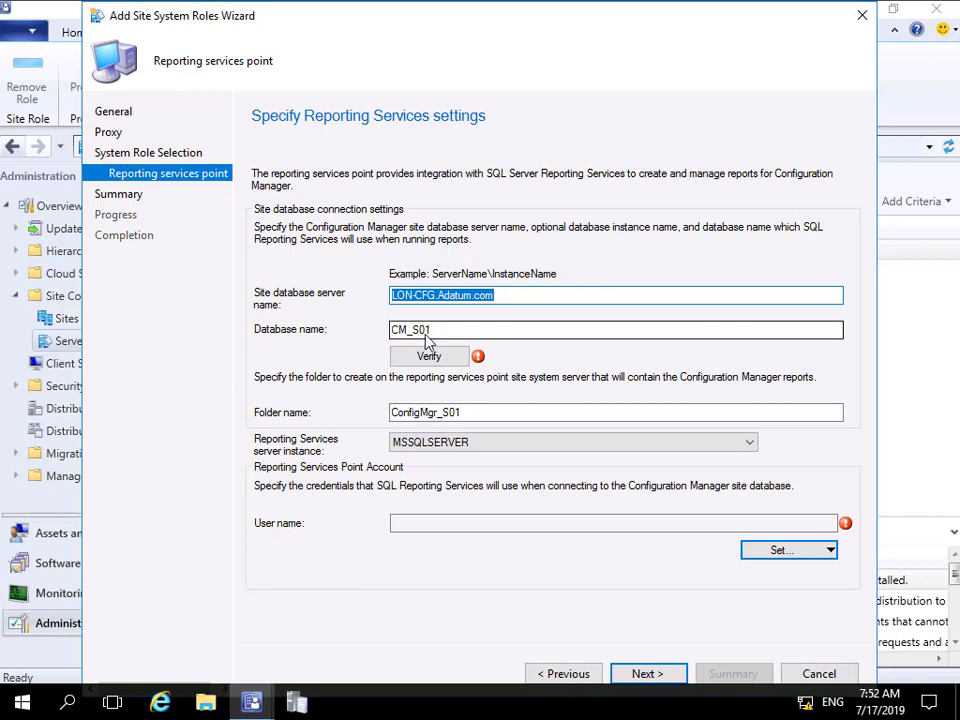
left_click(428, 357)
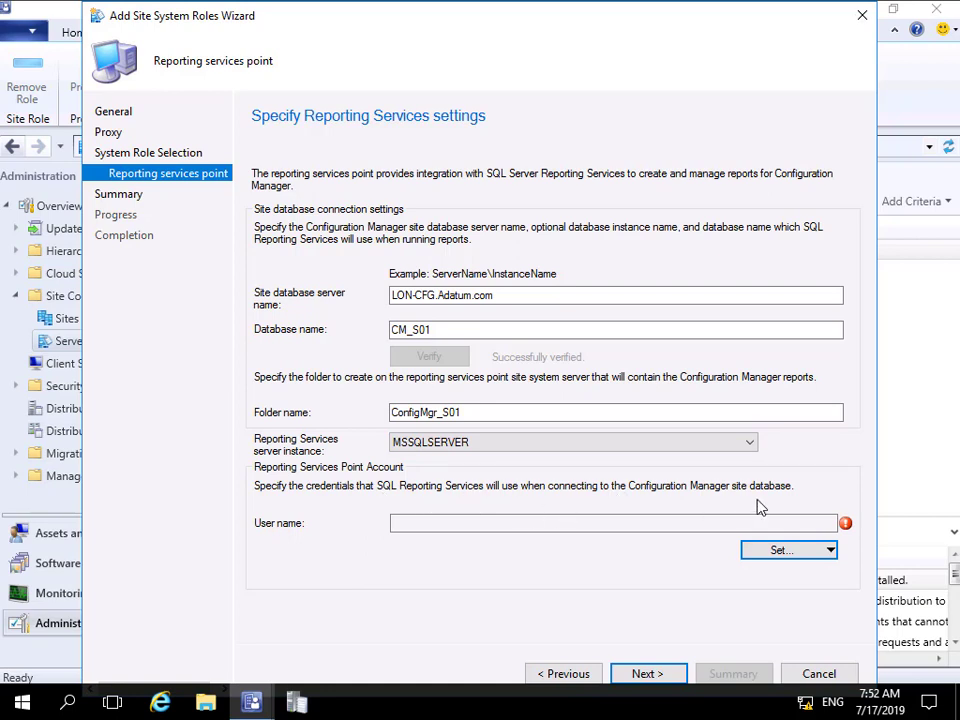
- Specify a new account for the reporting services point and choose Administrator from the Adatum.com domain as its user
left_click(783, 550)
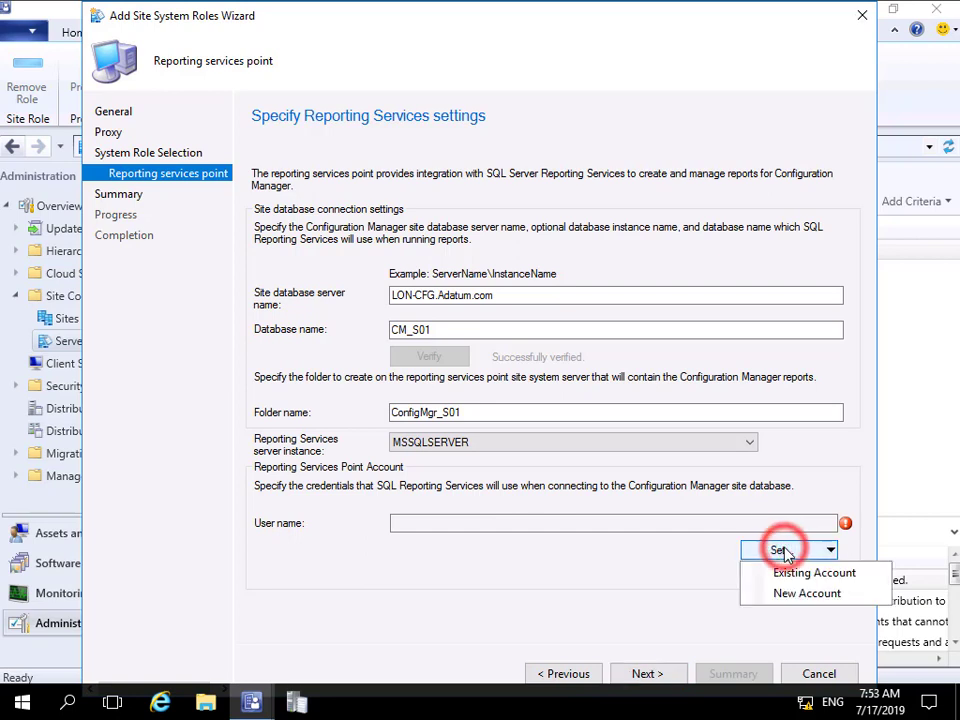
left_click(785, 597)
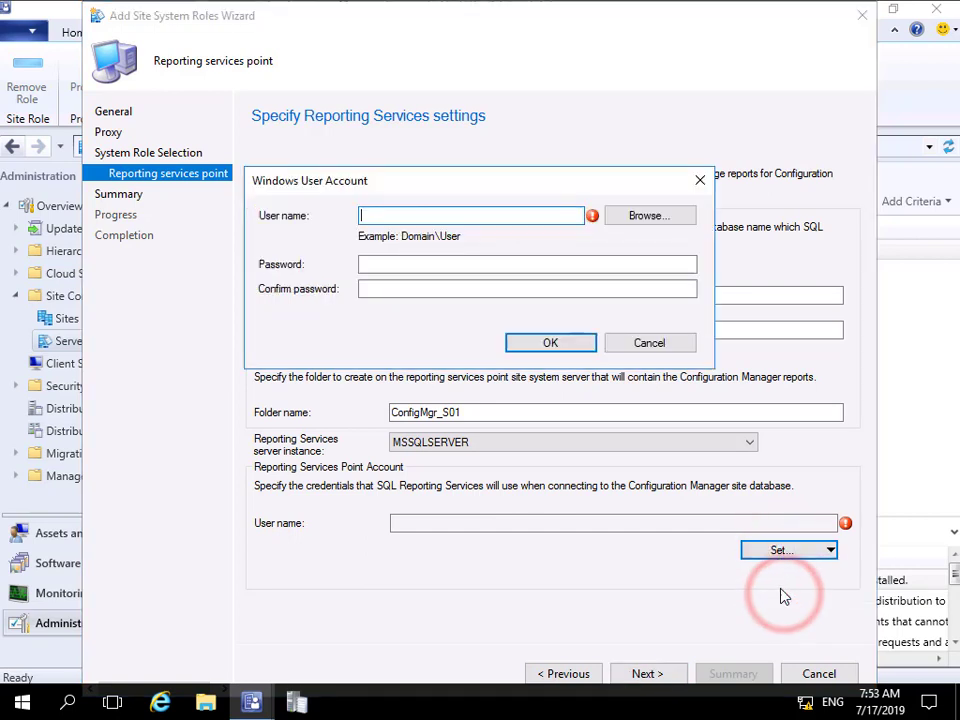
left_click(640, 218)
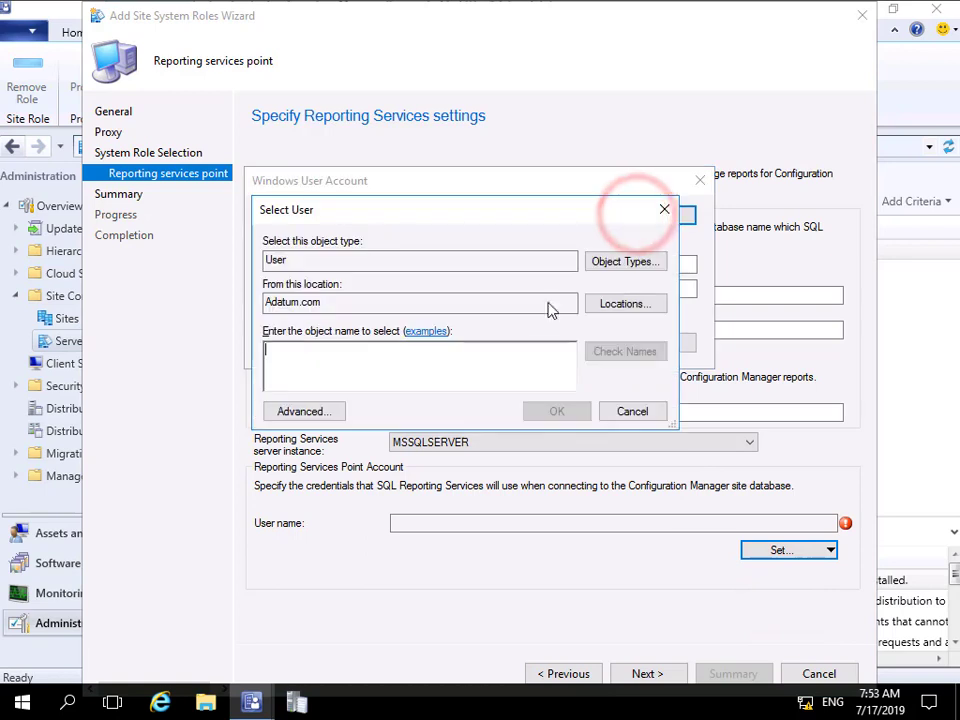
left_click(457, 369)
type("adm")
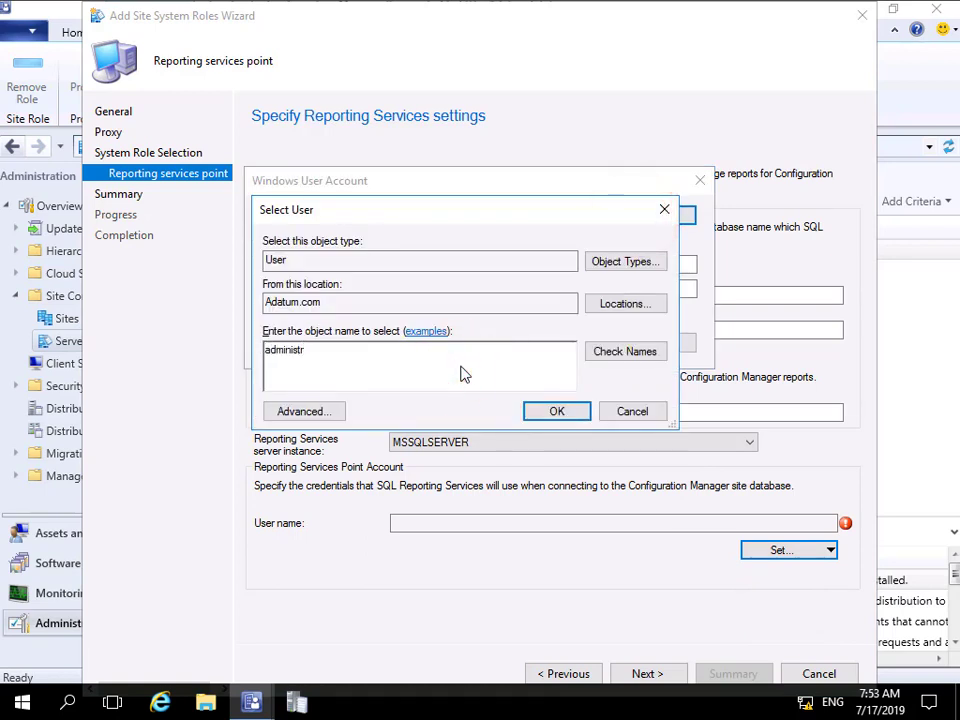
type("inistr")
left_click(591, 351)
left_click(555, 411)
- Enter and confirm the account password for the reporting services point account and accept the credentials
left_click(413, 265)
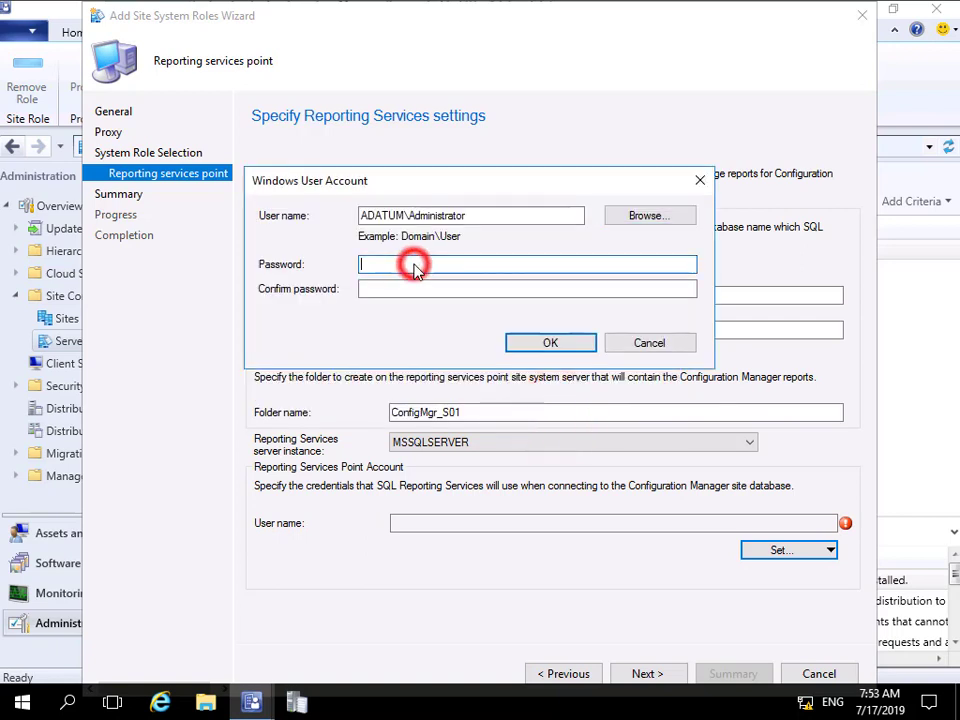
type("••••••••")
key("Tab")
type("••••••••")
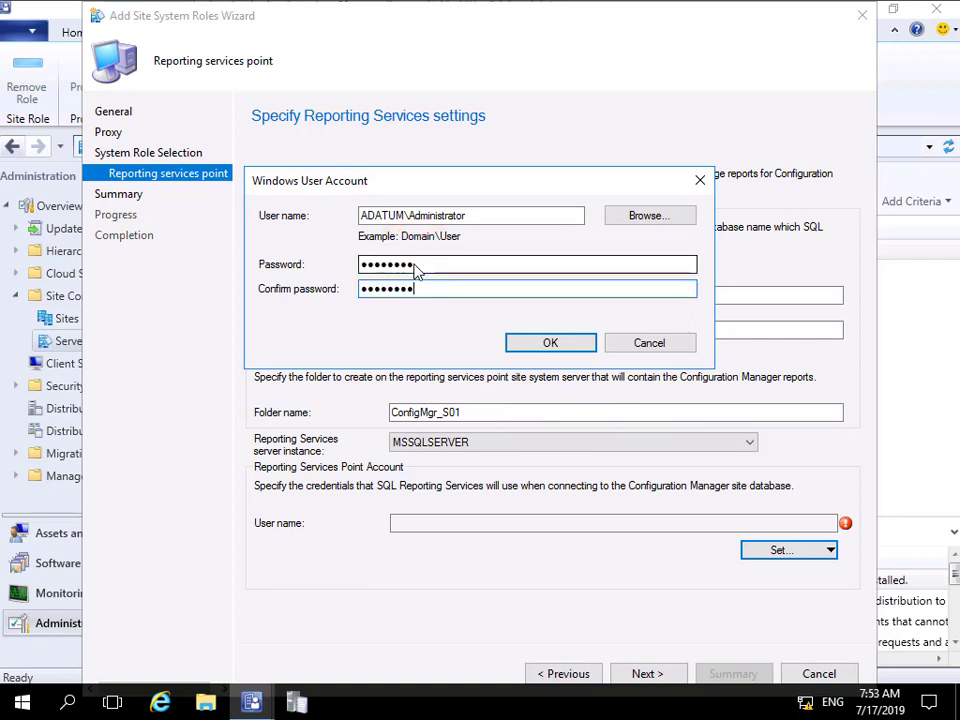
left_click(548, 344)
- Apply the summarized reporting services point settings and finish the Add Site System Roles Wizard
left_click(670, 678)
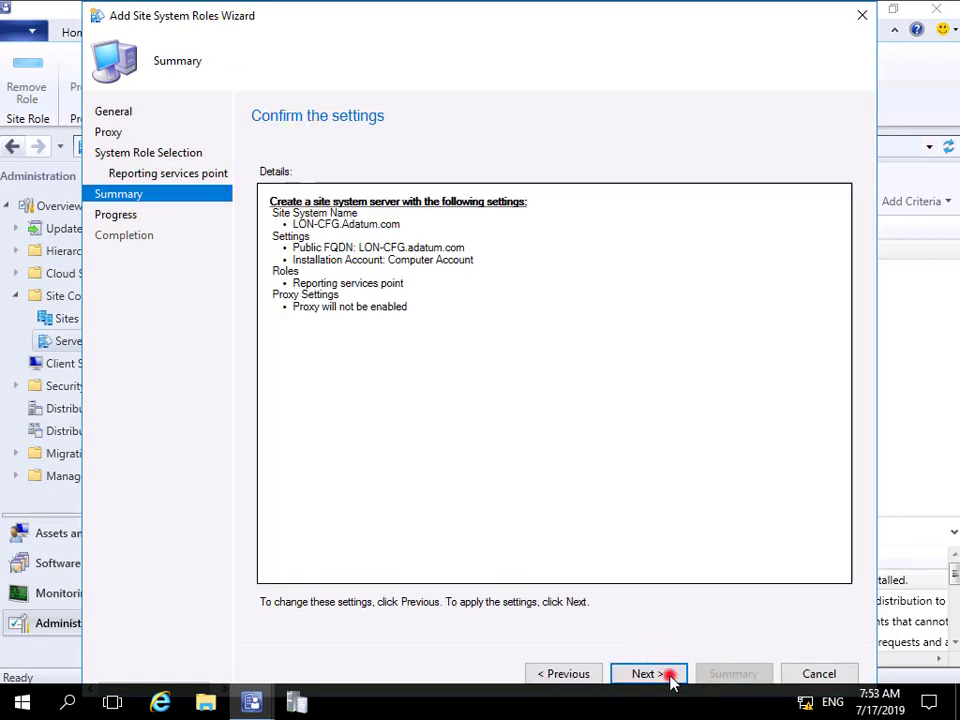
left_click(648, 674)
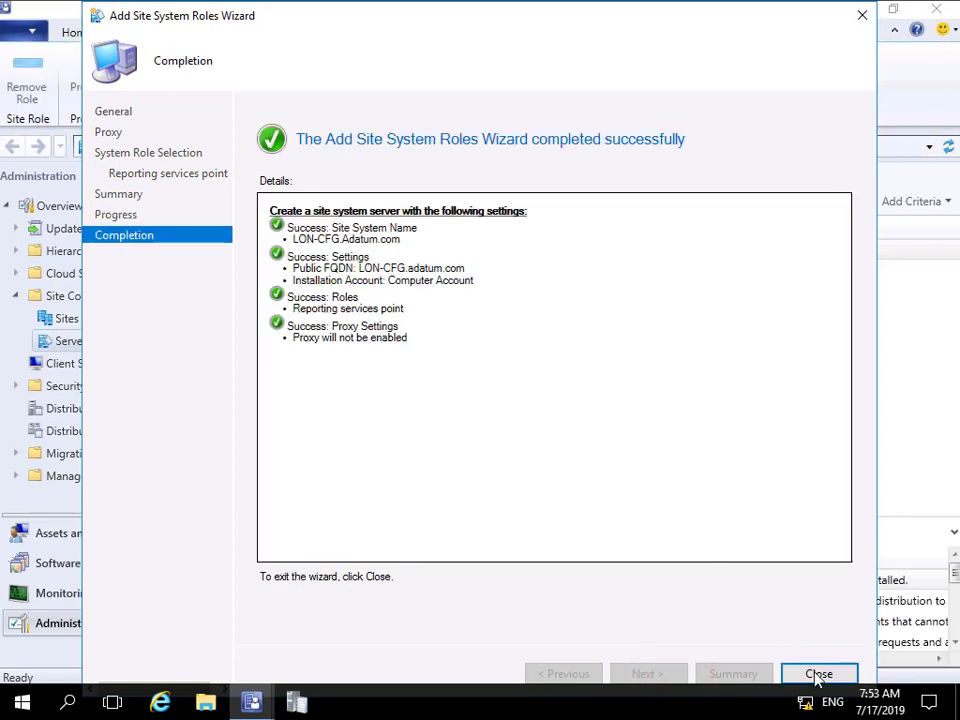
left_click(818, 674)
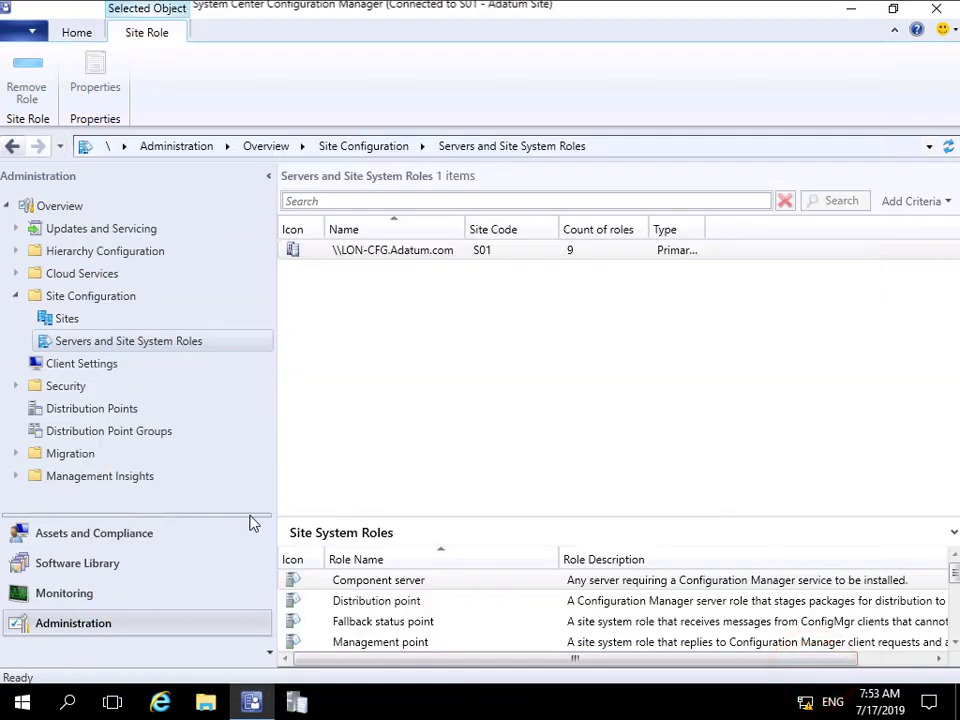
- In the Monitoring workspace, expand Reporting and view the Reports list
left_click(133, 593)
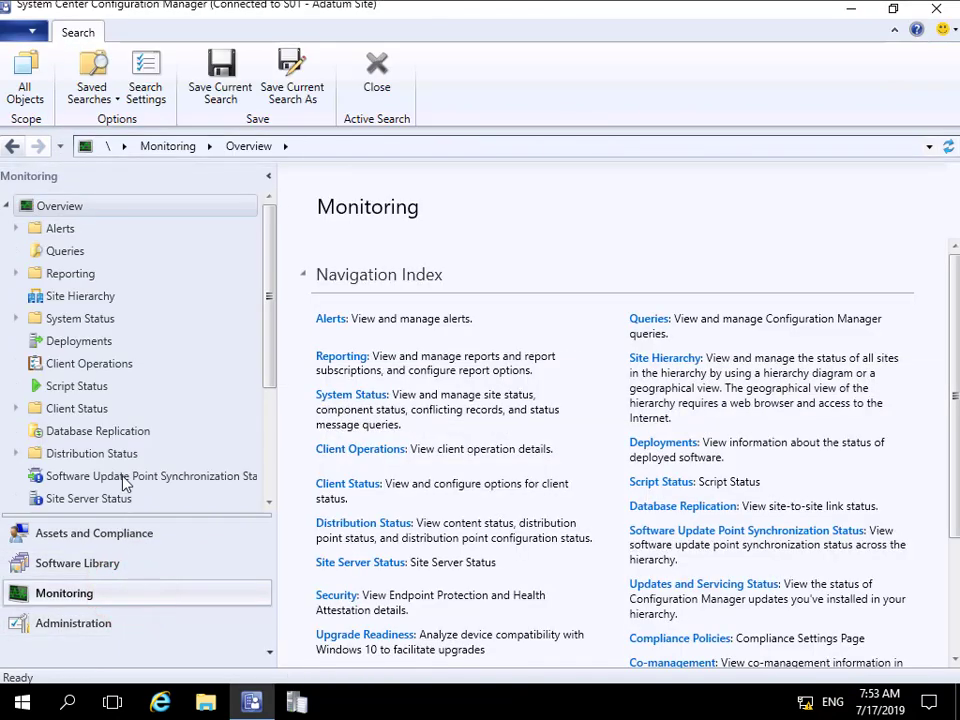
left_click(67, 278)
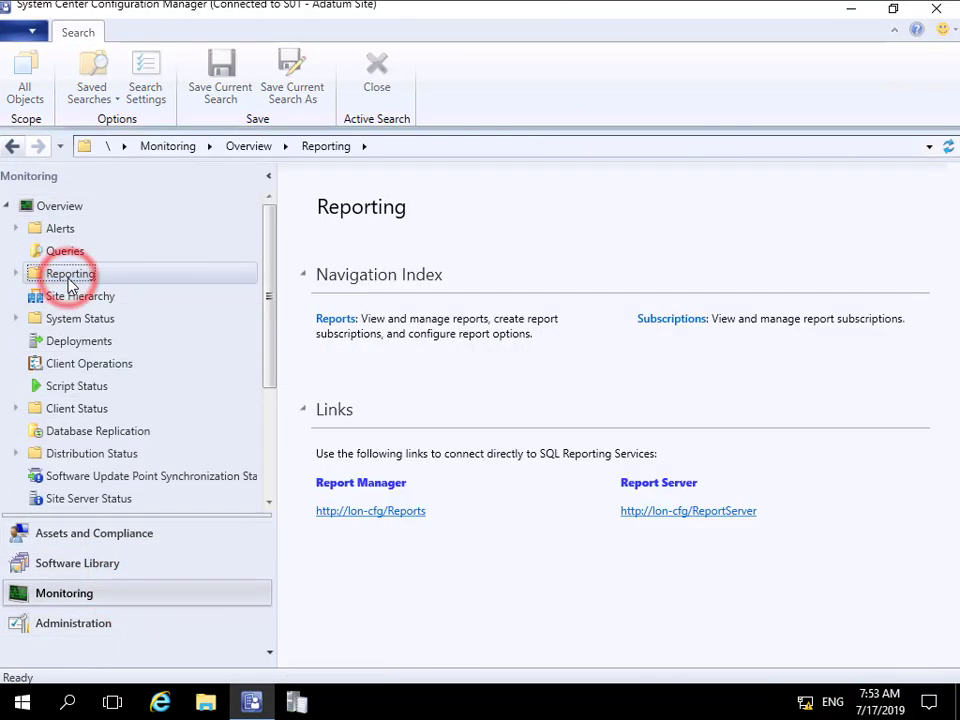
left_click(17, 274)
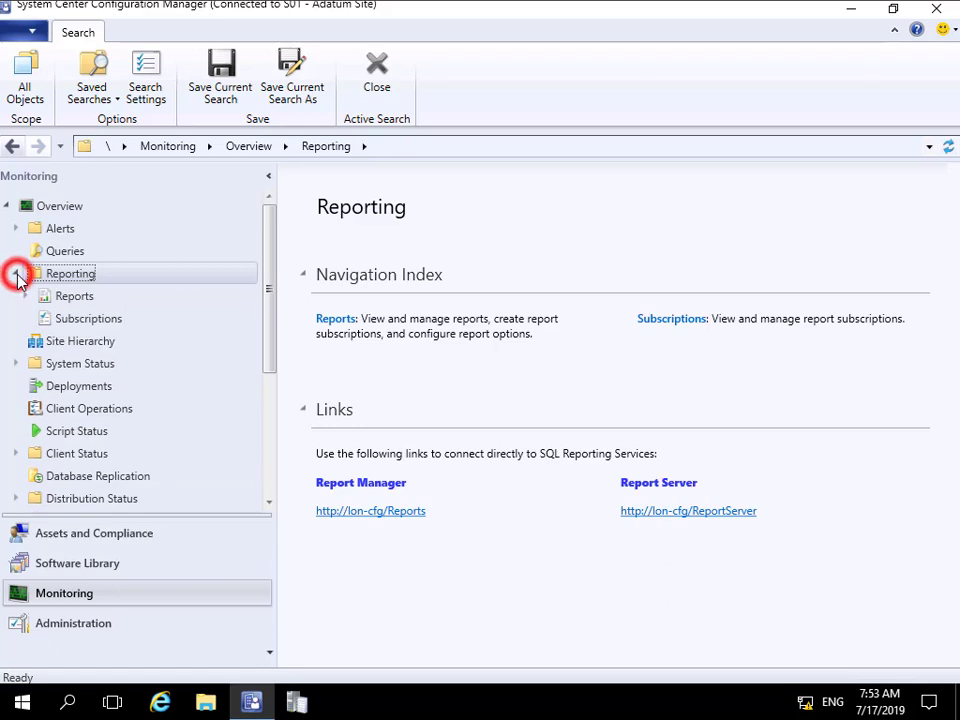
left_click(68, 296)
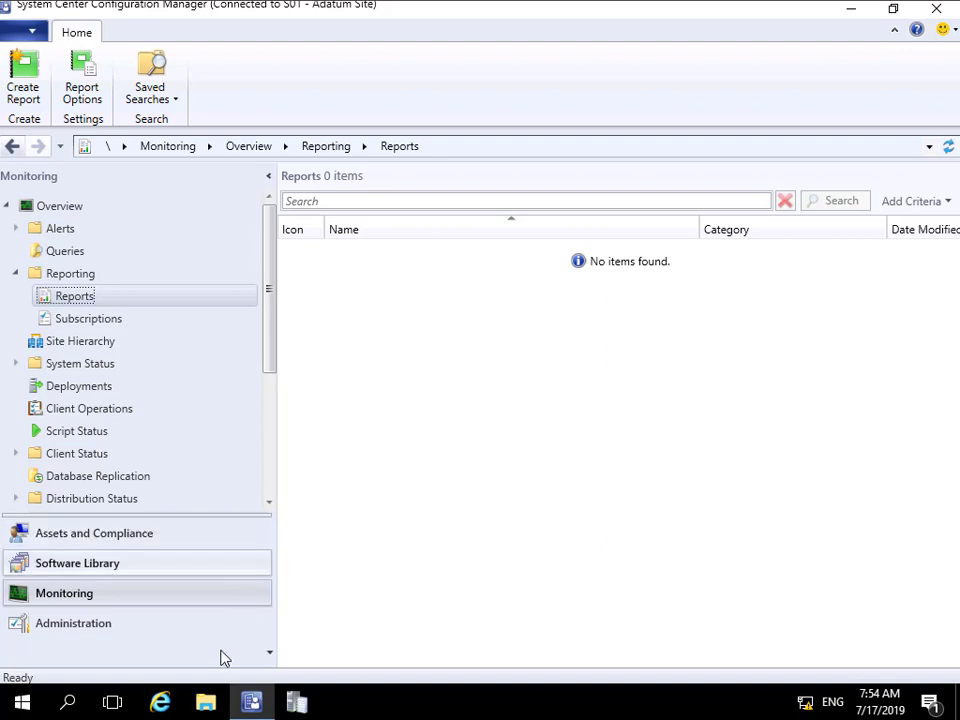
- Switch to File Explorer and browse to the folder C:\Program Files\Microsoft Configuration Manager\Logs
left_click(205, 703)
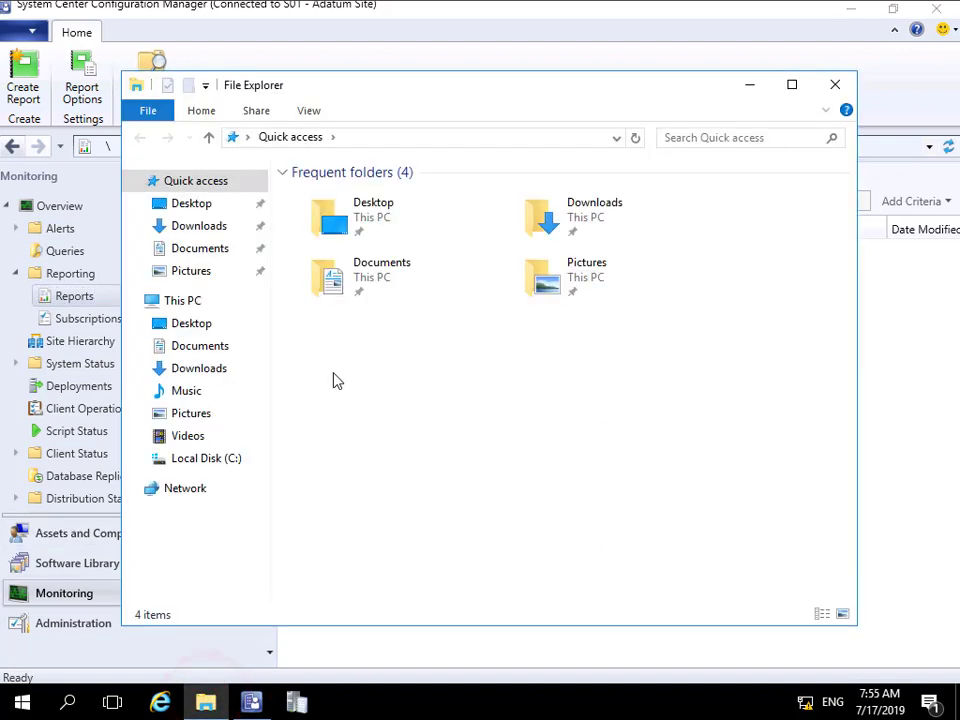
left_click(231, 458)
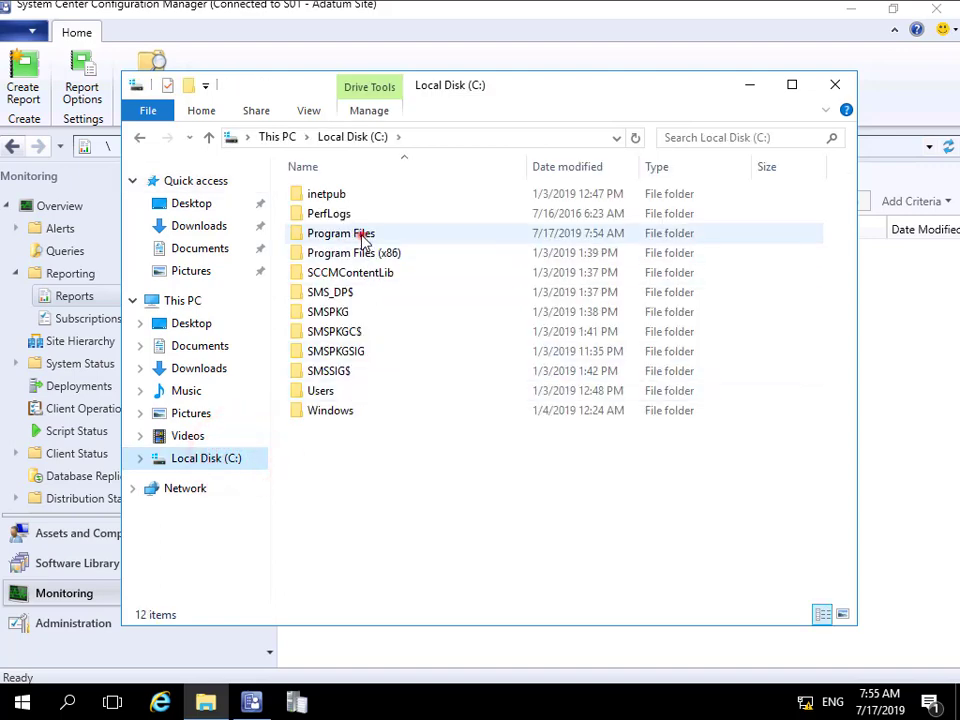
double_click(362, 234)
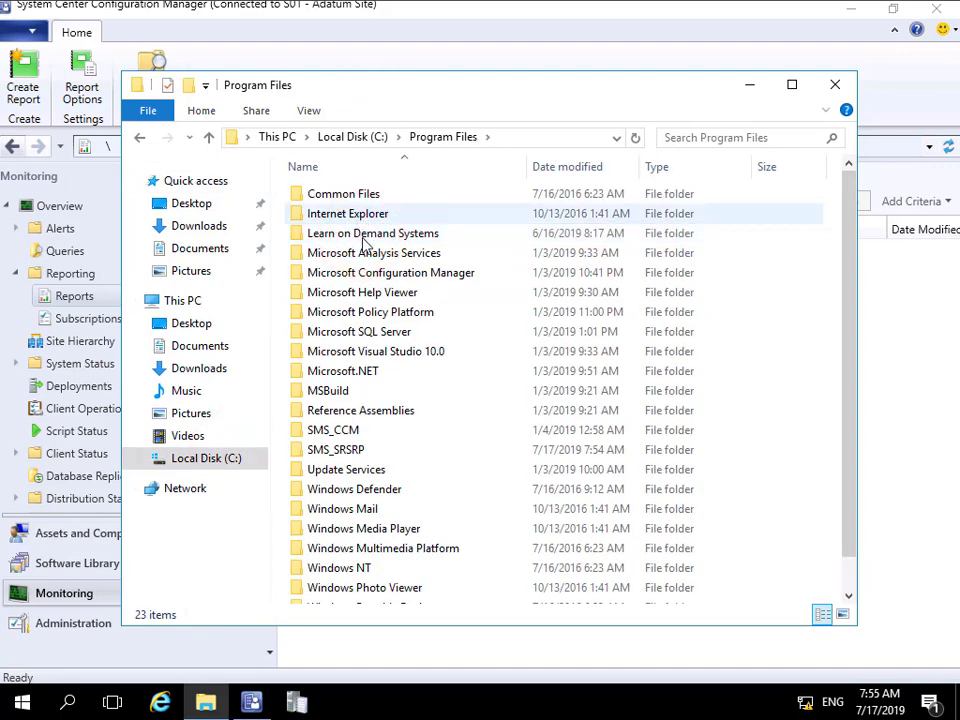
double_click(375, 272)
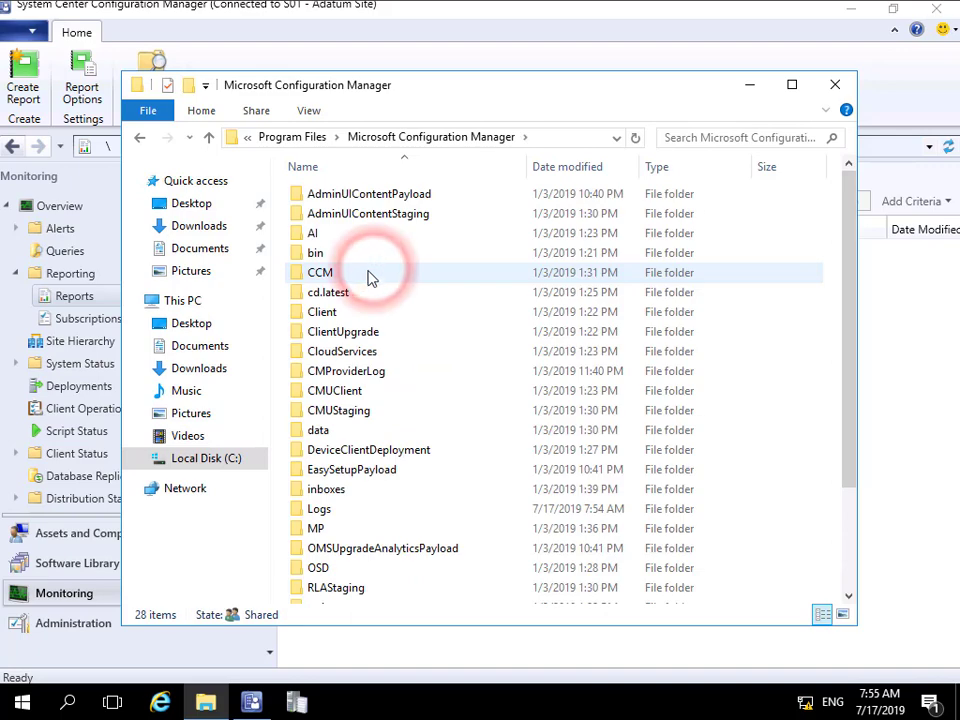
double_click(321, 508)
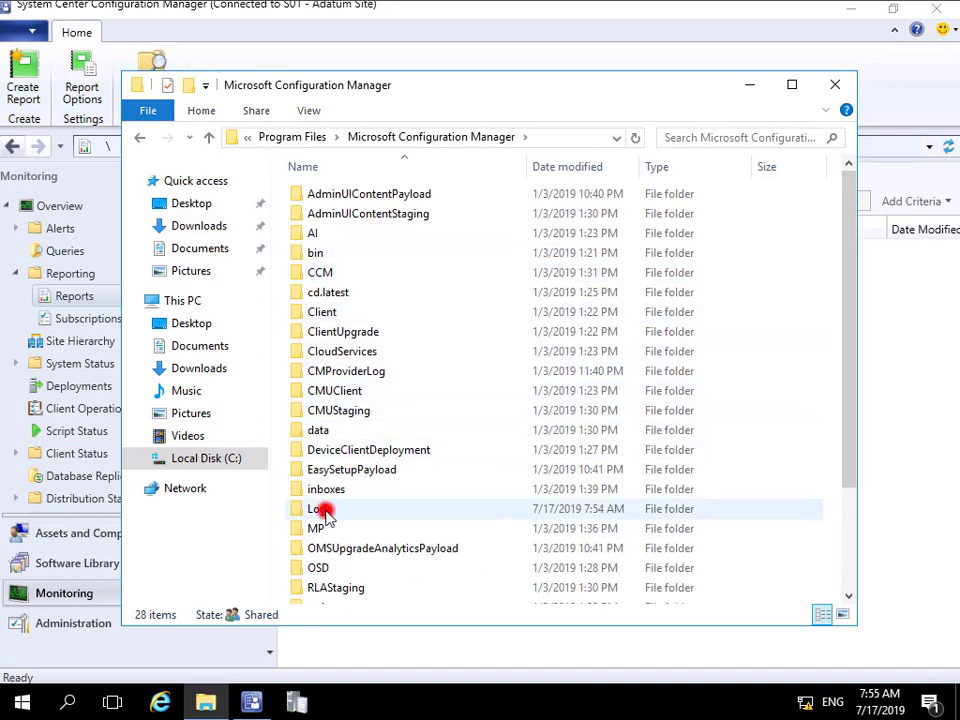
left_click(321, 508)
- Open srsrp.log from the Logs folder and check the report deployment entries, then minimize the log
scroll(422, 465, "down", 12)
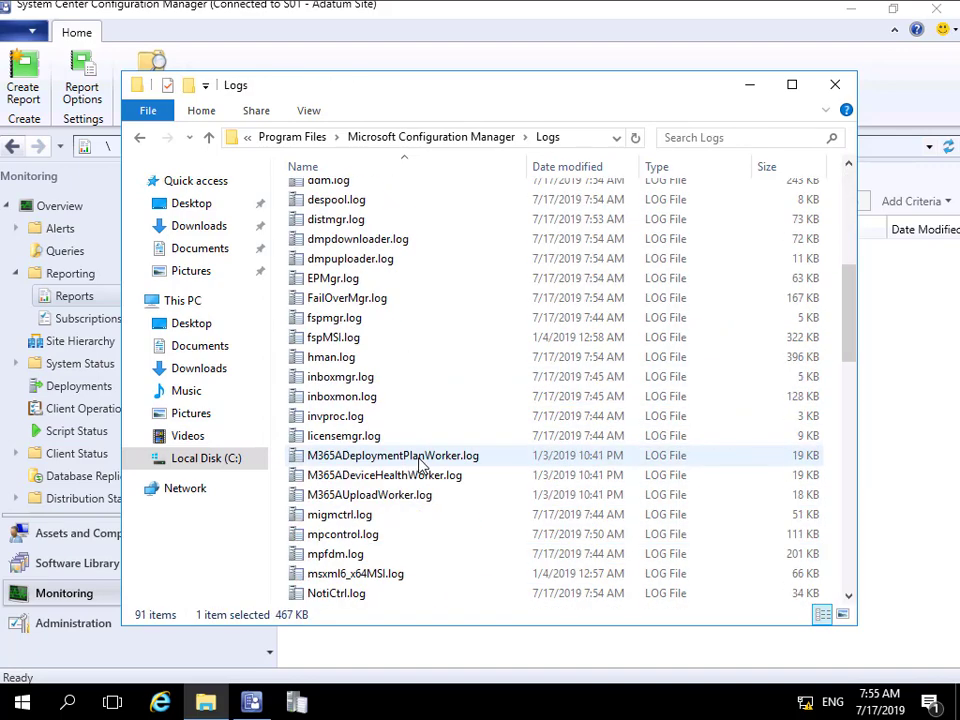
scroll(422, 465, "down", 4)
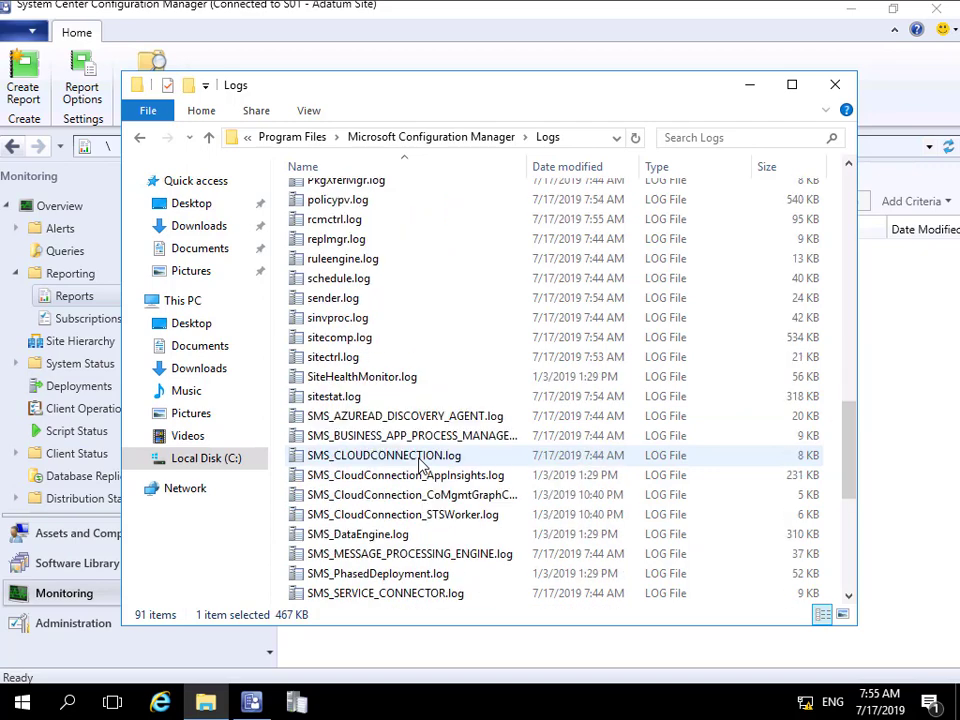
scroll(422, 465, "down", 3)
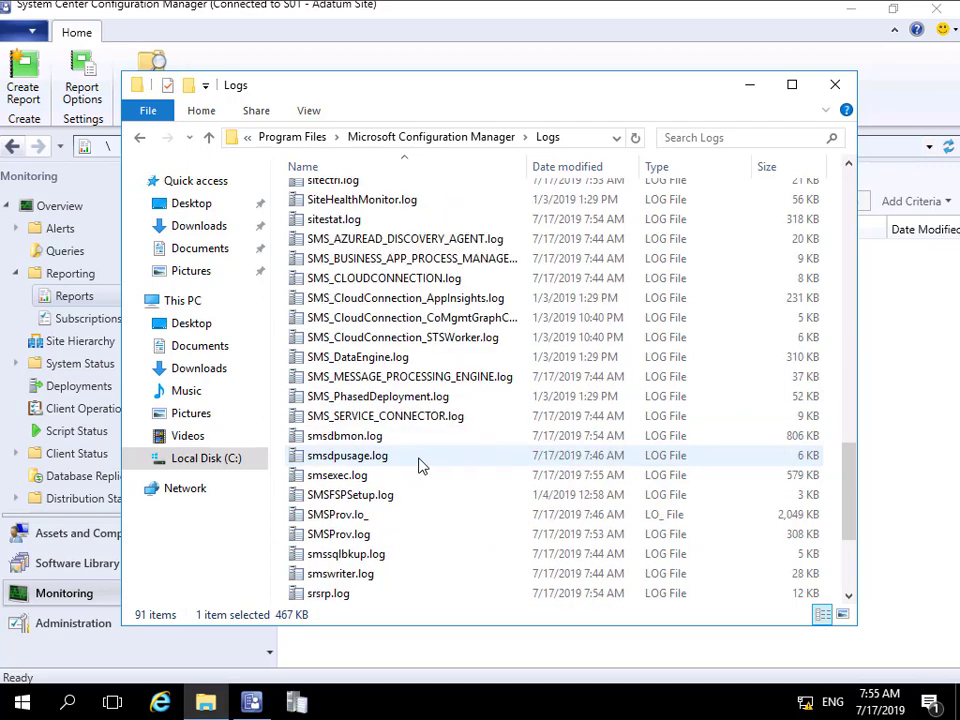
scroll(422, 465, "down", 2)
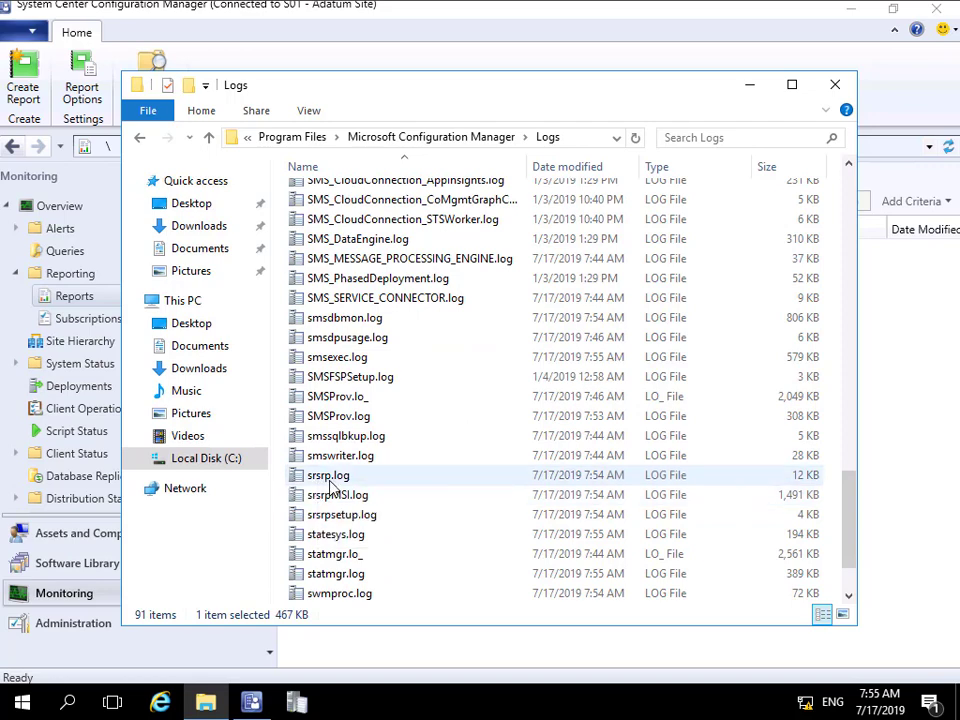
double_click(330, 485)
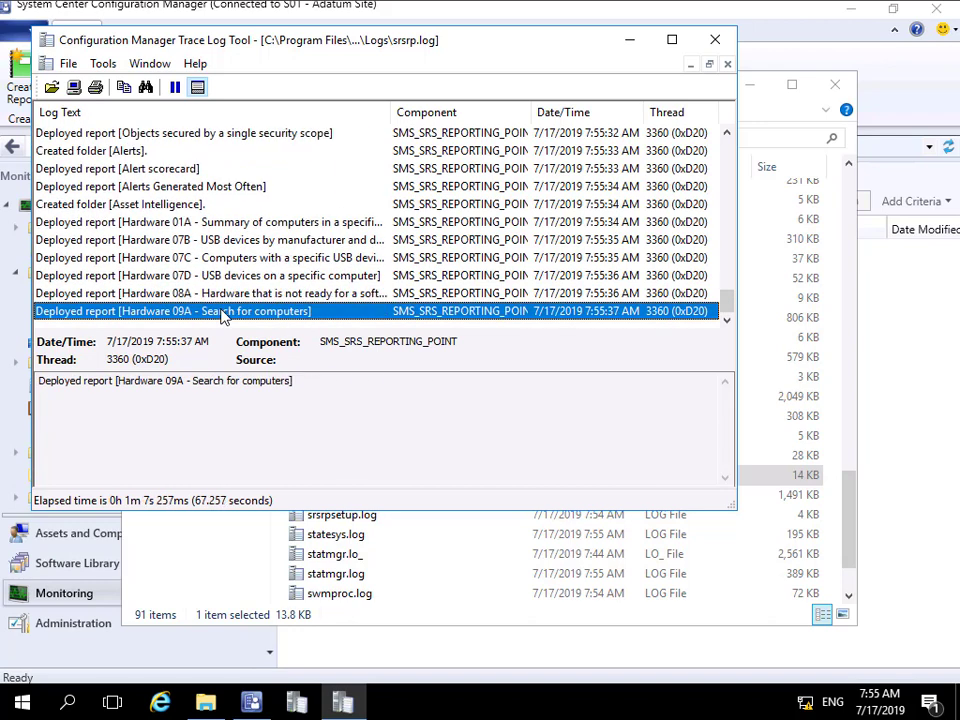
left_click(629, 40)
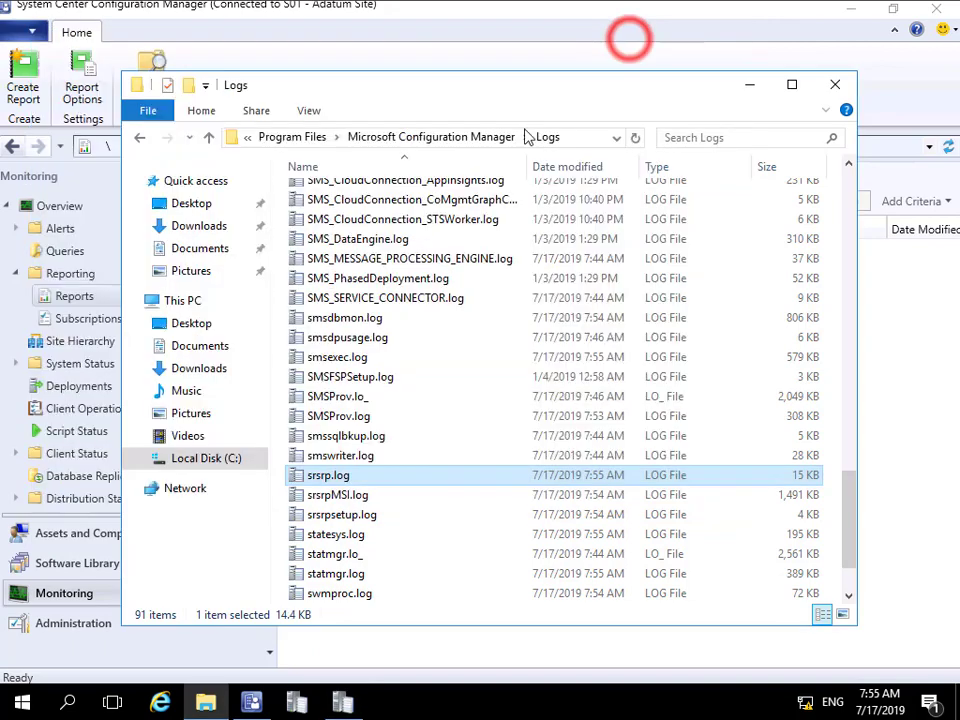
- Check the role installation entries in srsrpsetup.log, then recheck the report deployment progress in srsrp.log
double_click(341, 516)
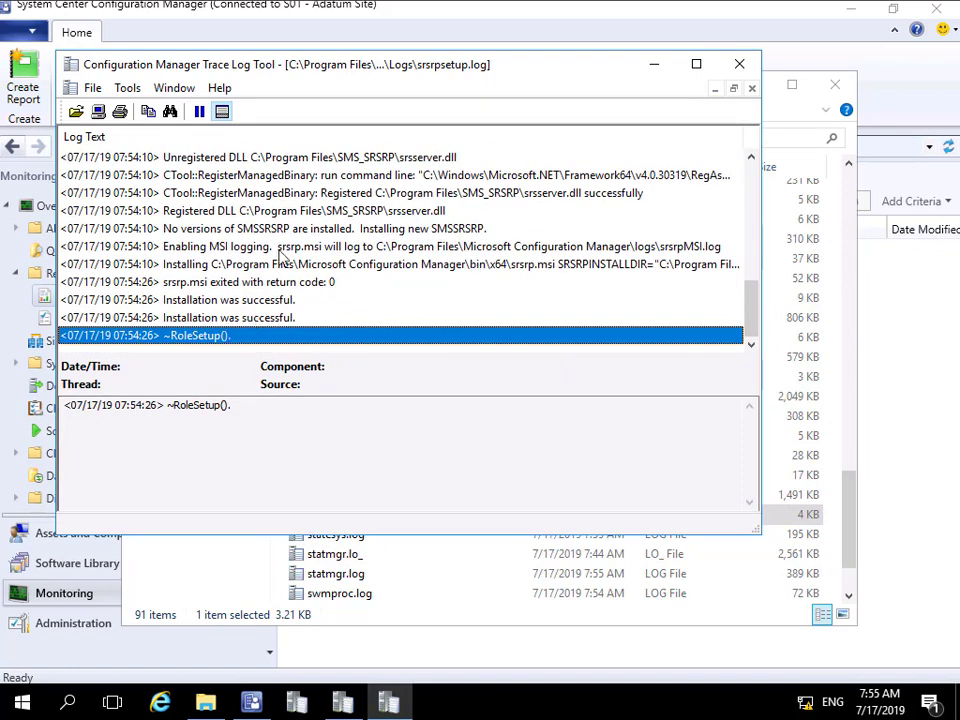
left_click(652, 73)
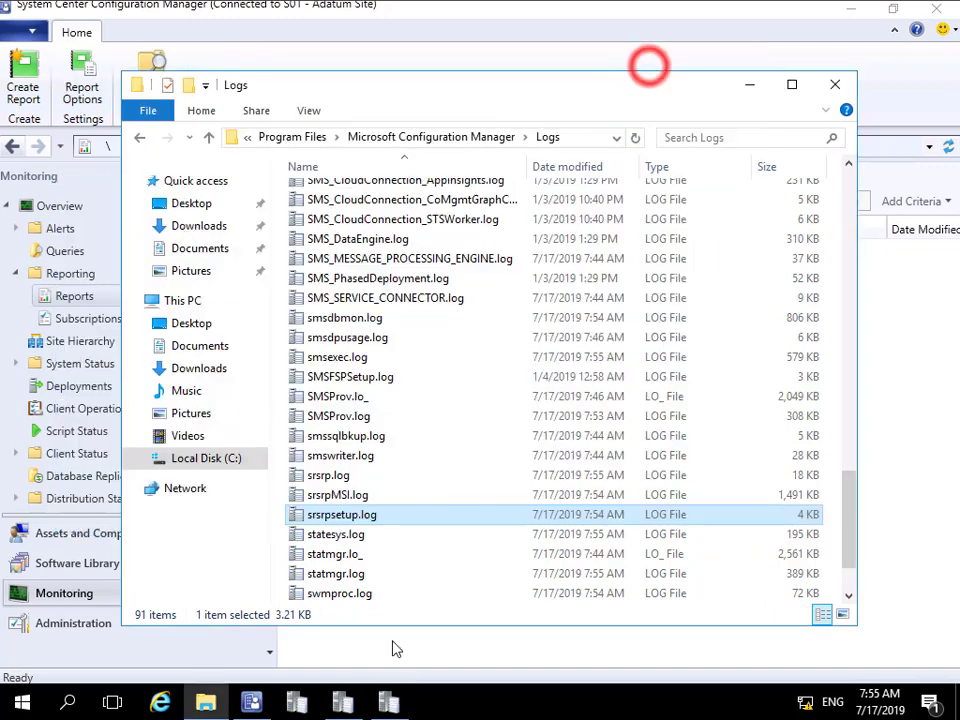
left_click(343, 703)
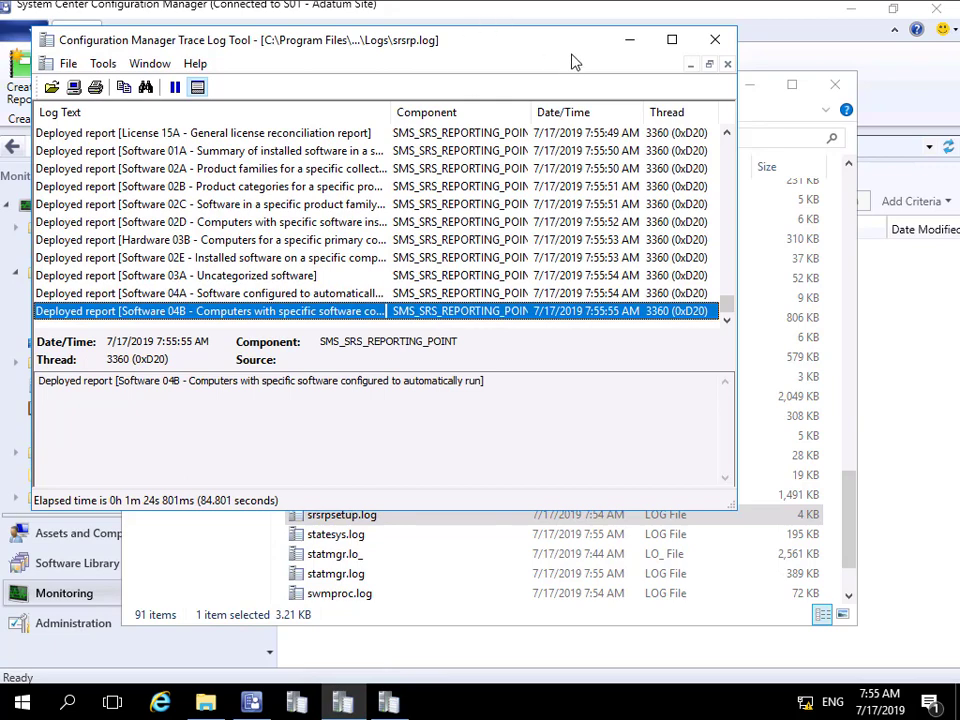
left_click(630, 39)
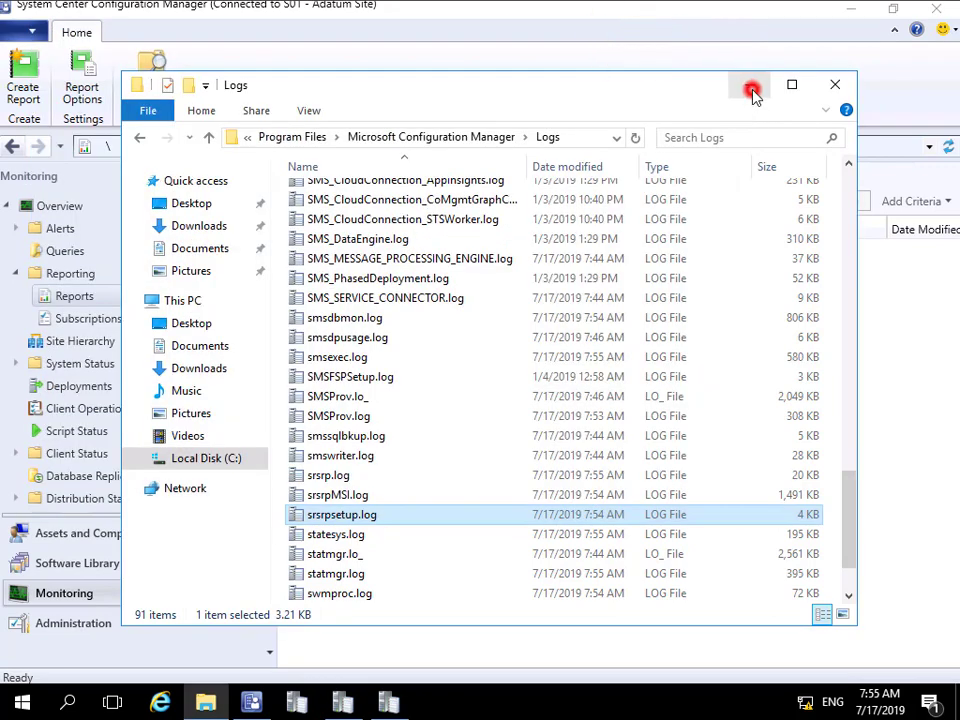
- Return to the Configuration Manager console, refresh the Reports list, and expand the Reports node to view its category folders
left_click(751, 90)
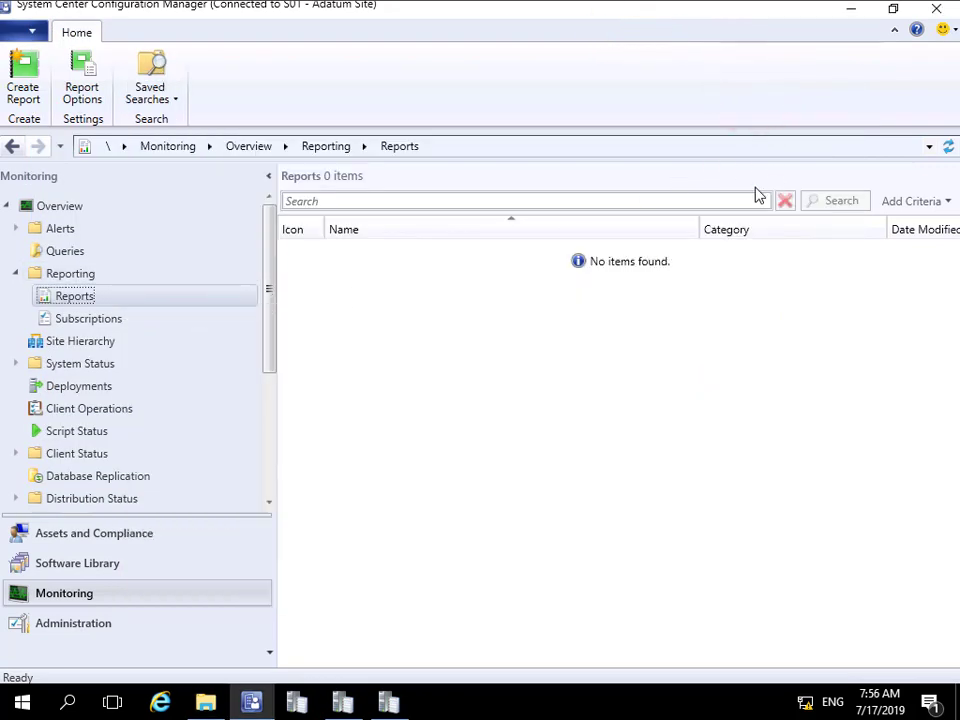
left_click(949, 148)
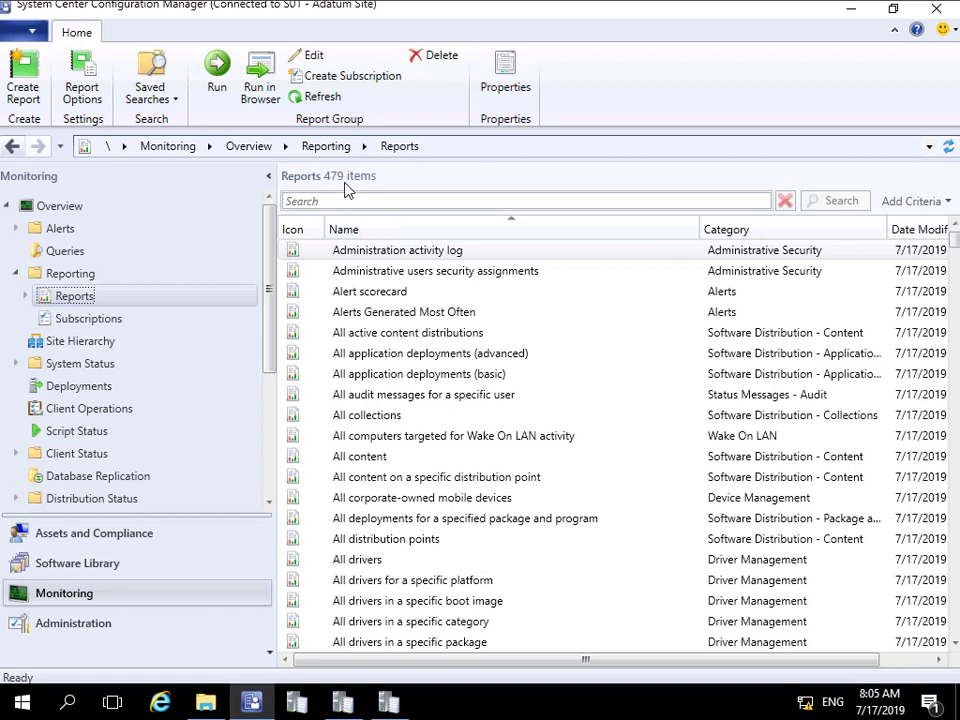
left_click(25, 296)
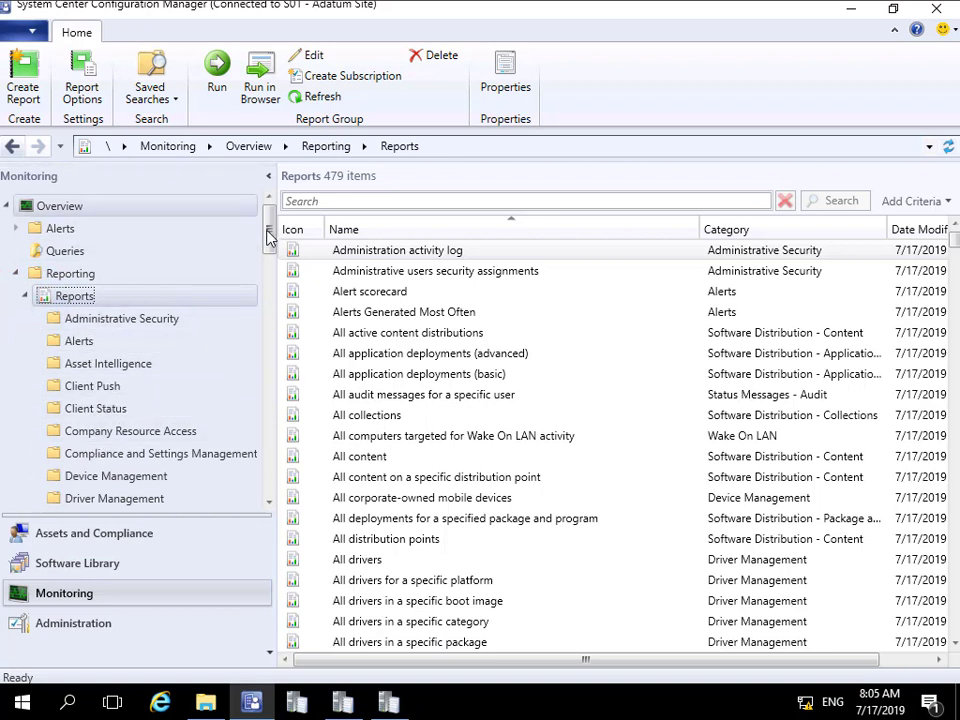
- Search the reports for "windows" and run the Windows Server computers report, bringing up its parameter window
left_click(366, 201)
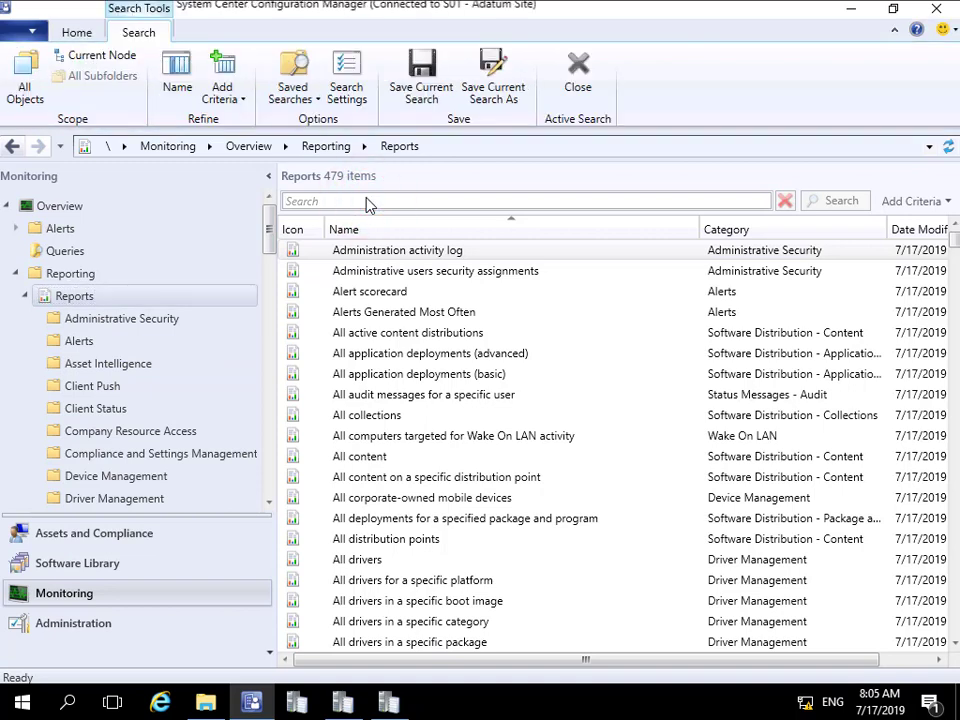
type("windows")
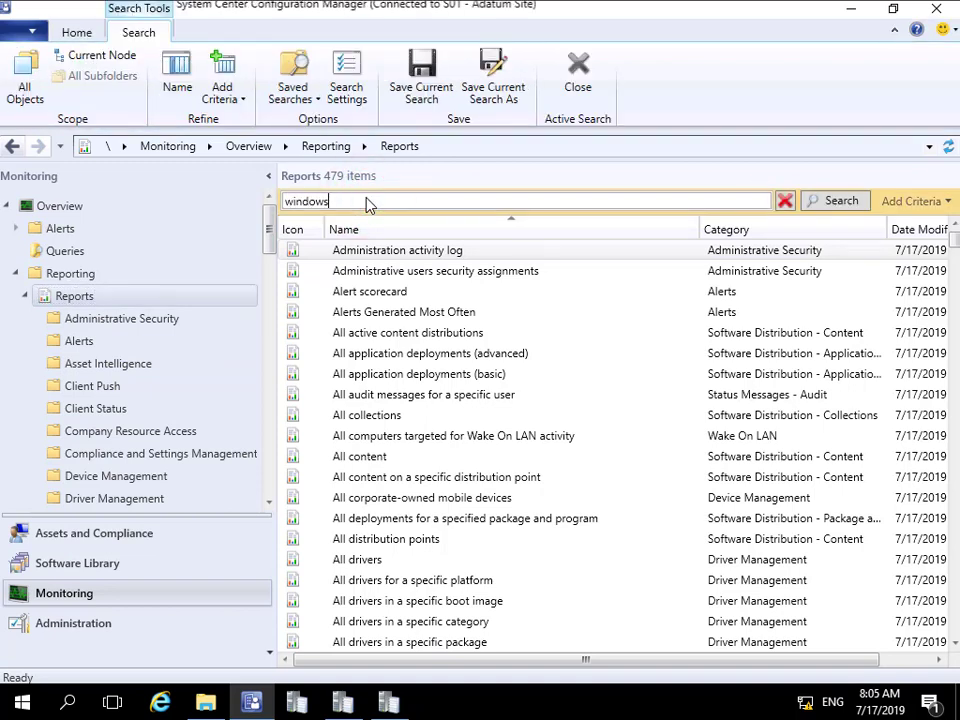
key("Return")
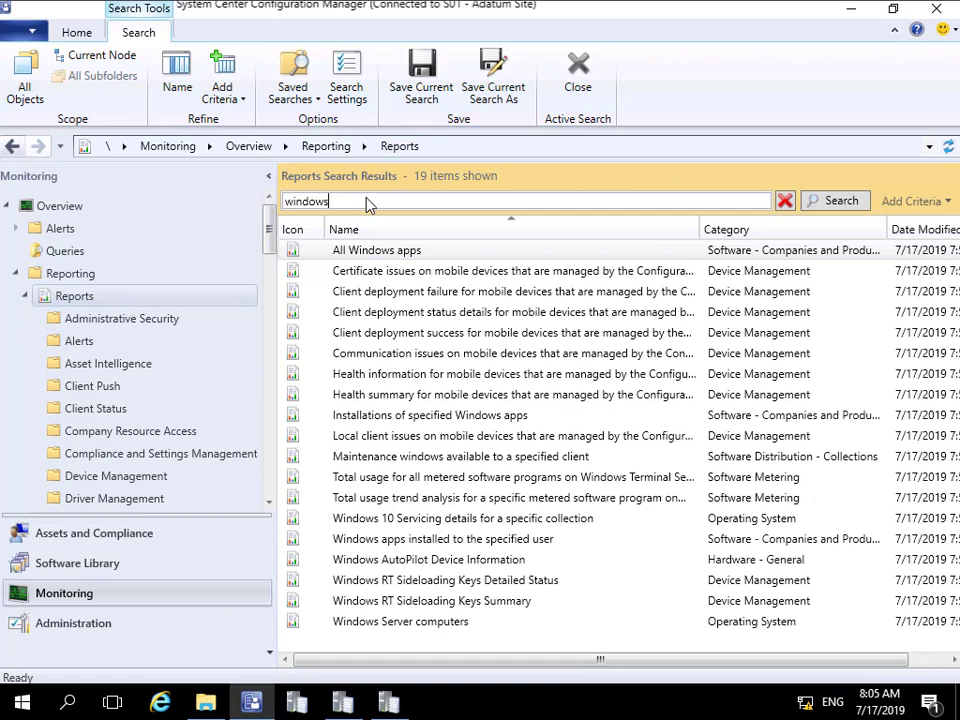
right_click(377, 627)
left_click(417, 469)
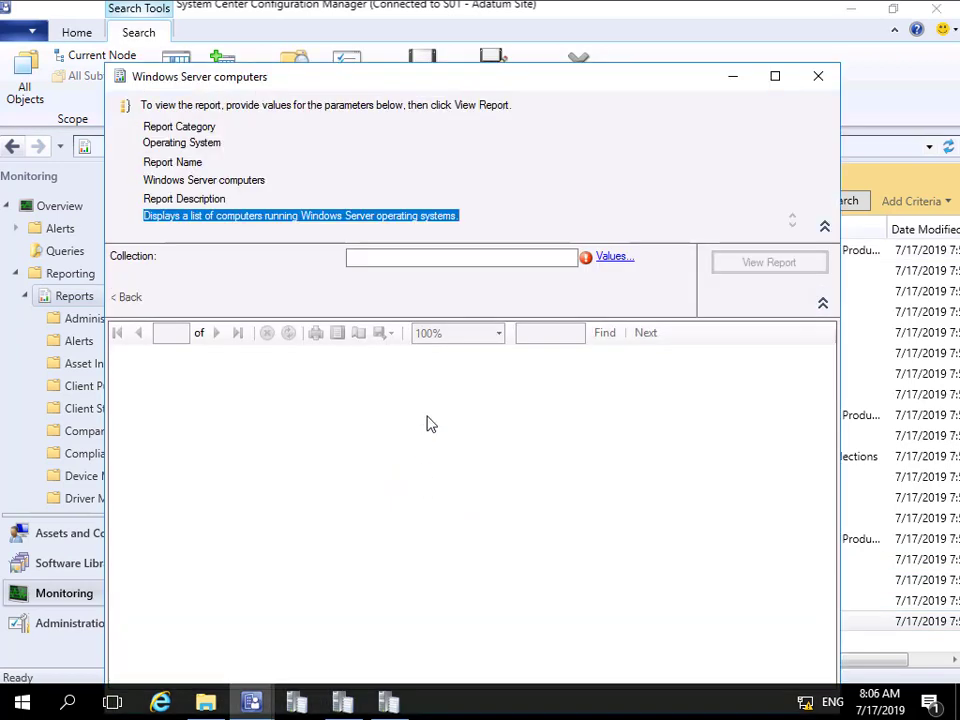
- Run the Windows Server computers report for the All Windows Servers collection, then close the report window
left_click(614, 257)
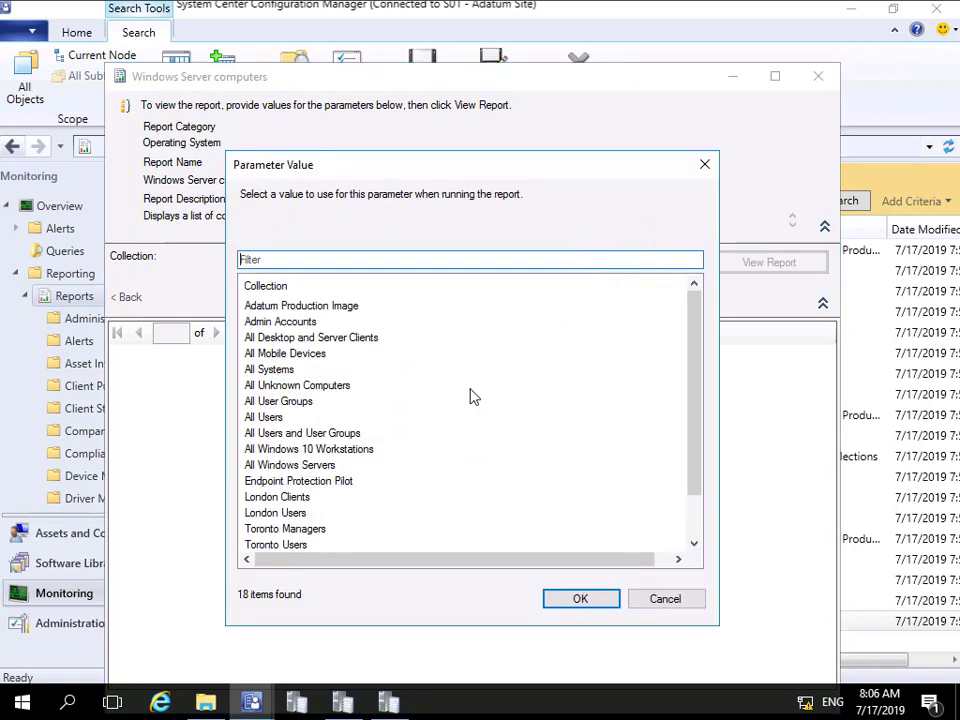
left_click(289, 466)
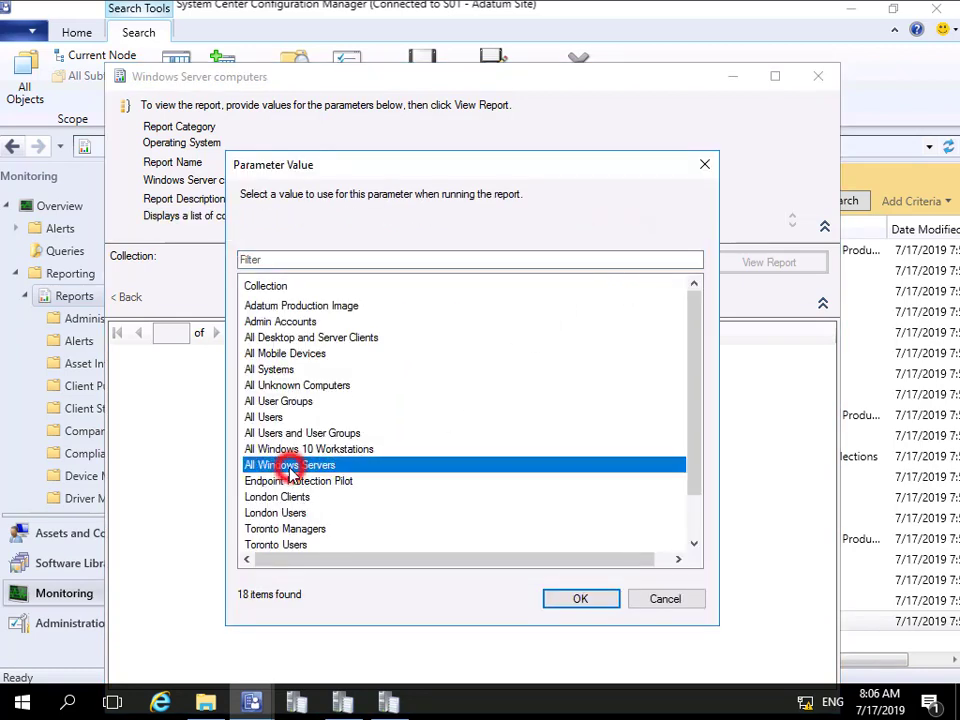
left_click(556, 598)
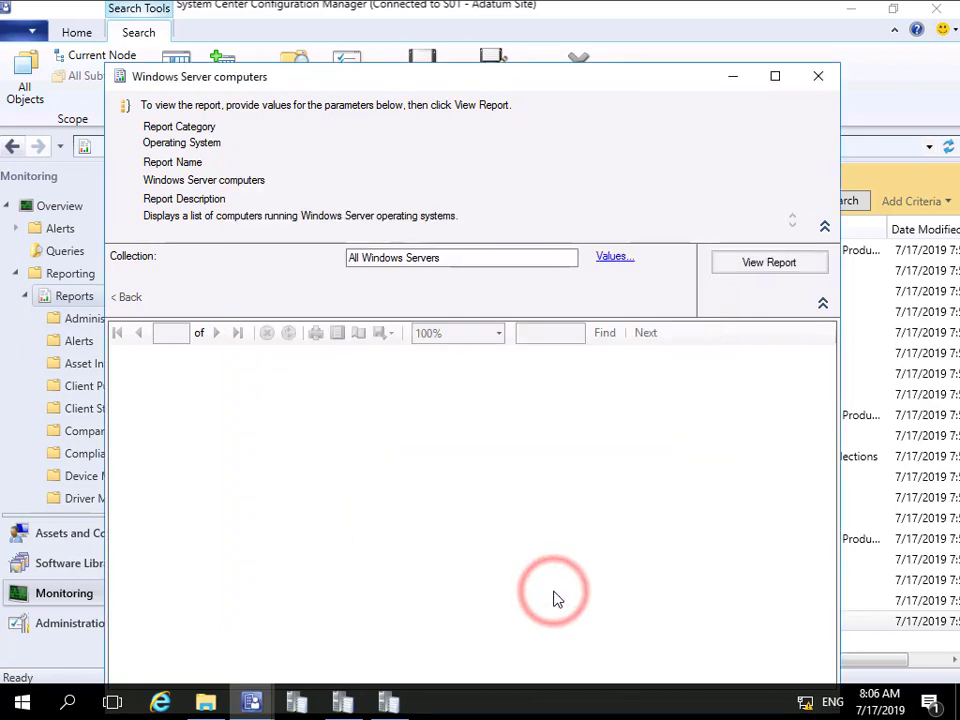
left_click(762, 265)
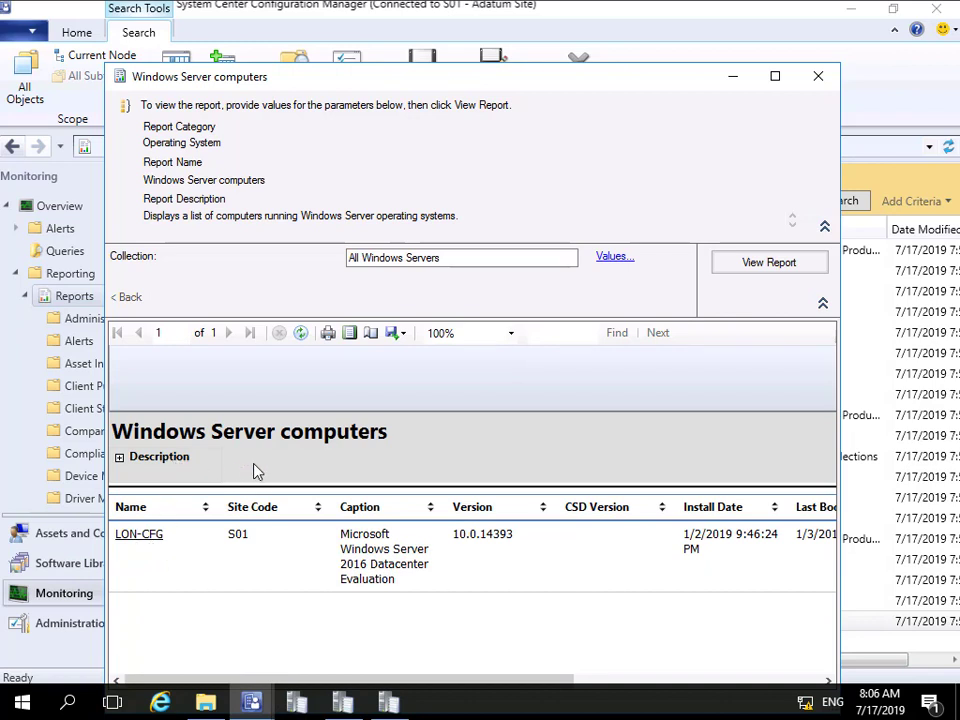
left_click(816, 80)
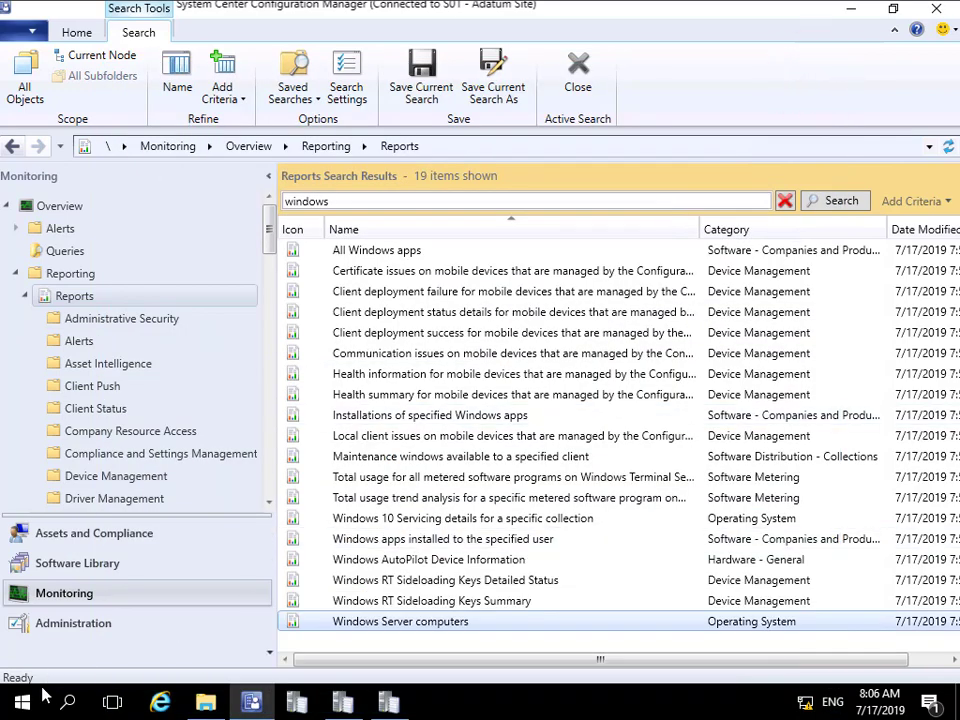
left_click(158, 703)
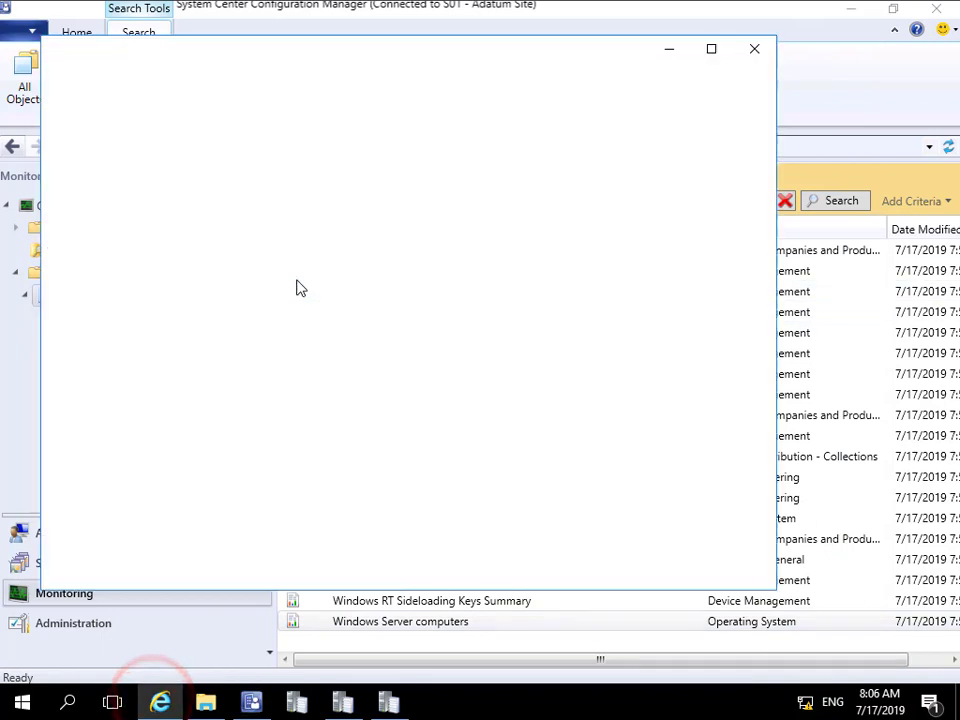
left_click(176, 77)
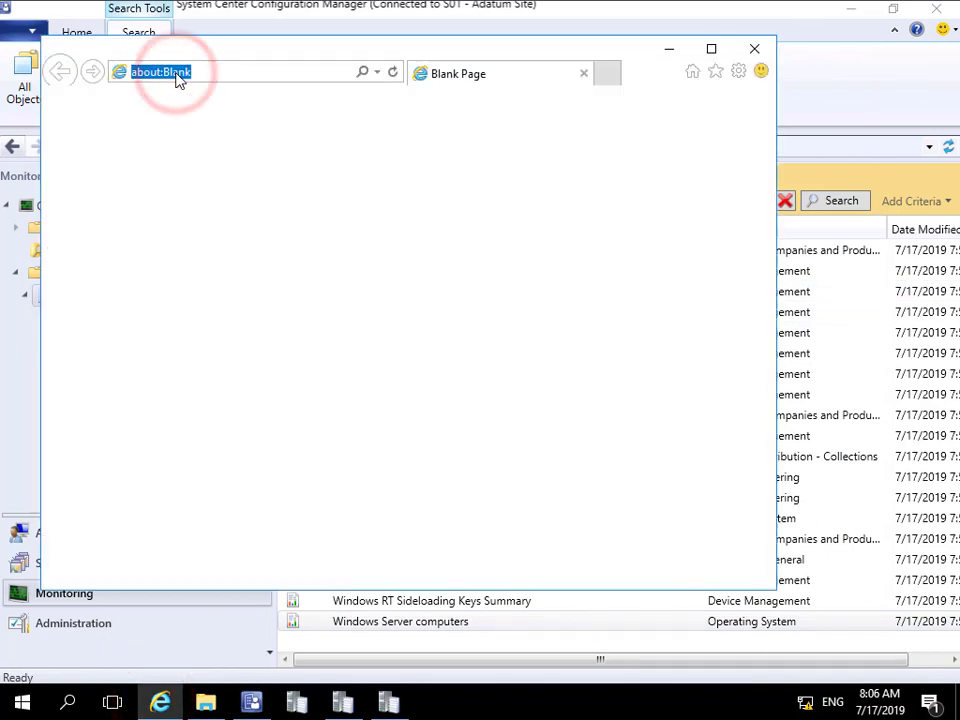
type("htt")
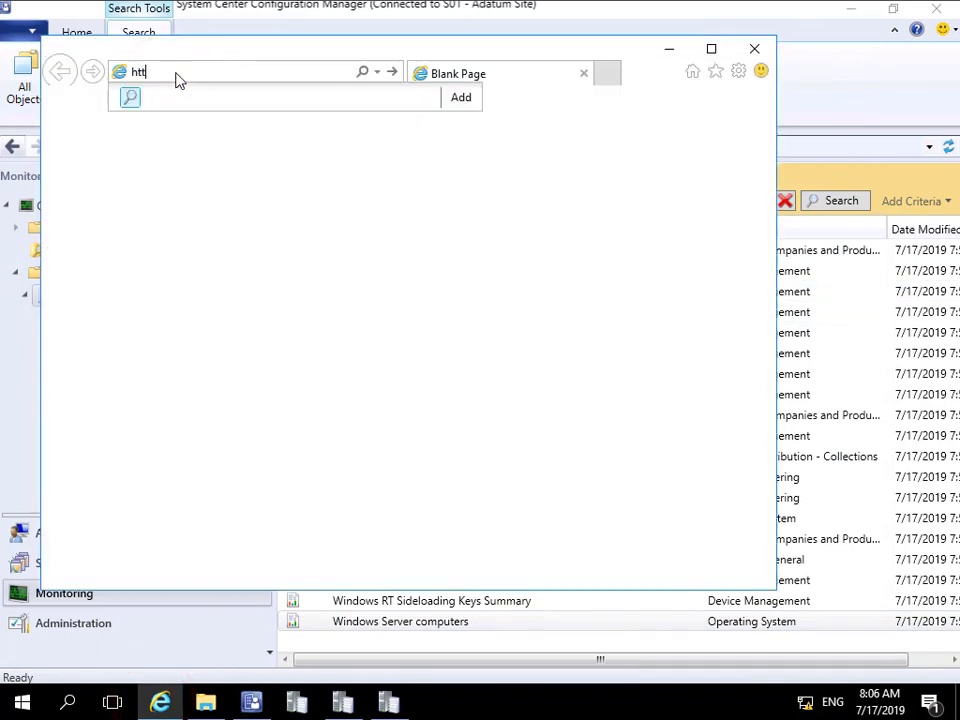
type("p://lon-cfg/reports")
key("Return")
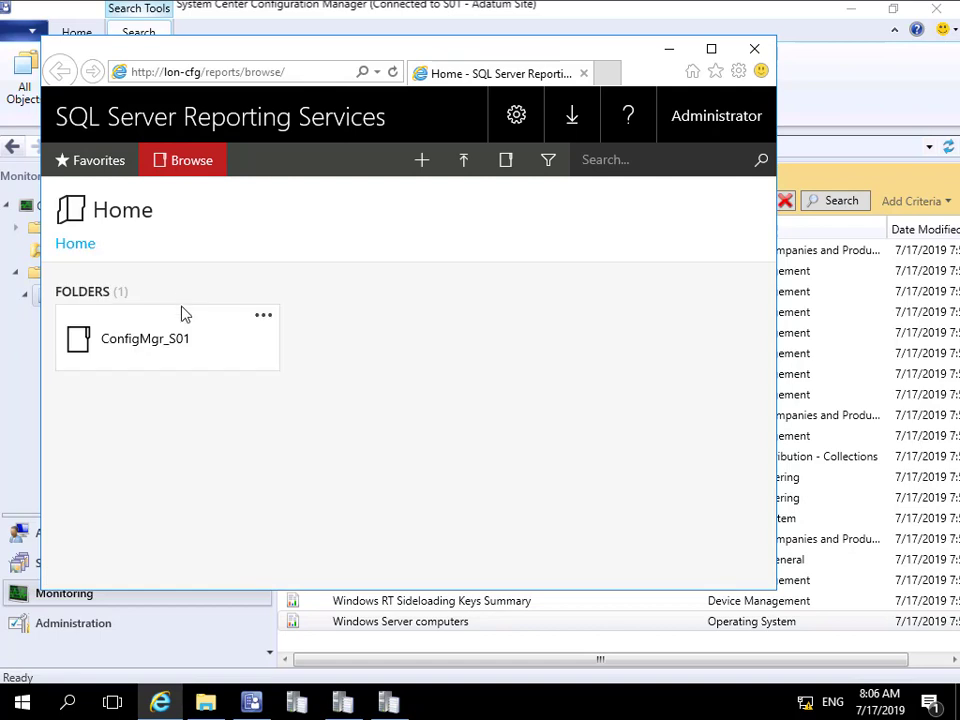
- Open the Computers for a specific CD-ROM manufacturer report from the Hardware - CD-ROM folder in ConfigMgr_S01
left_click(160, 338)
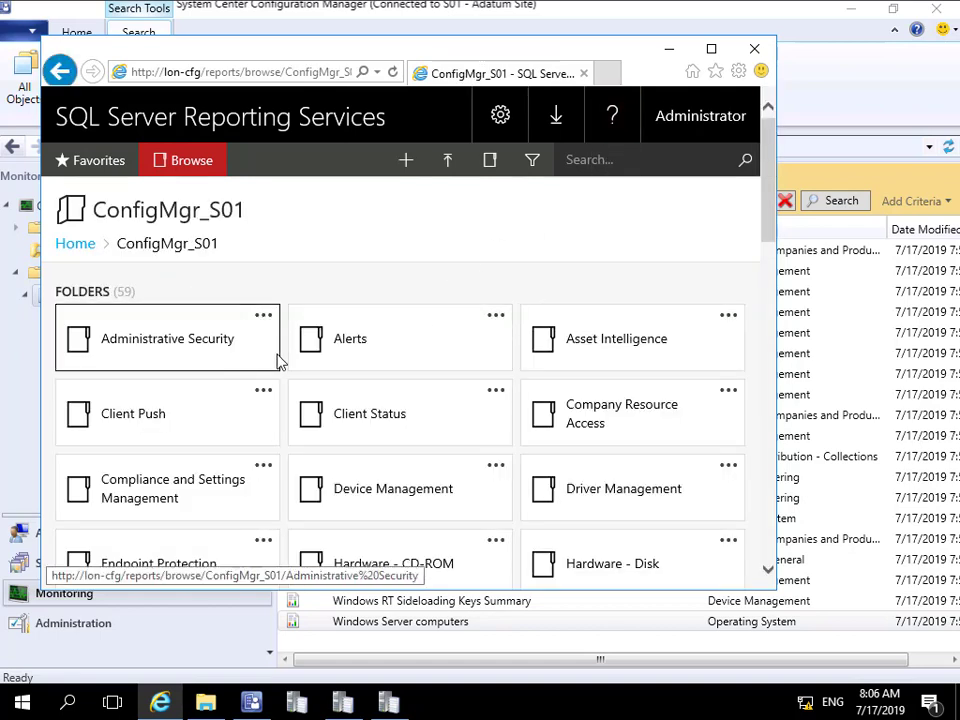
scroll(336, 443, "down", 3)
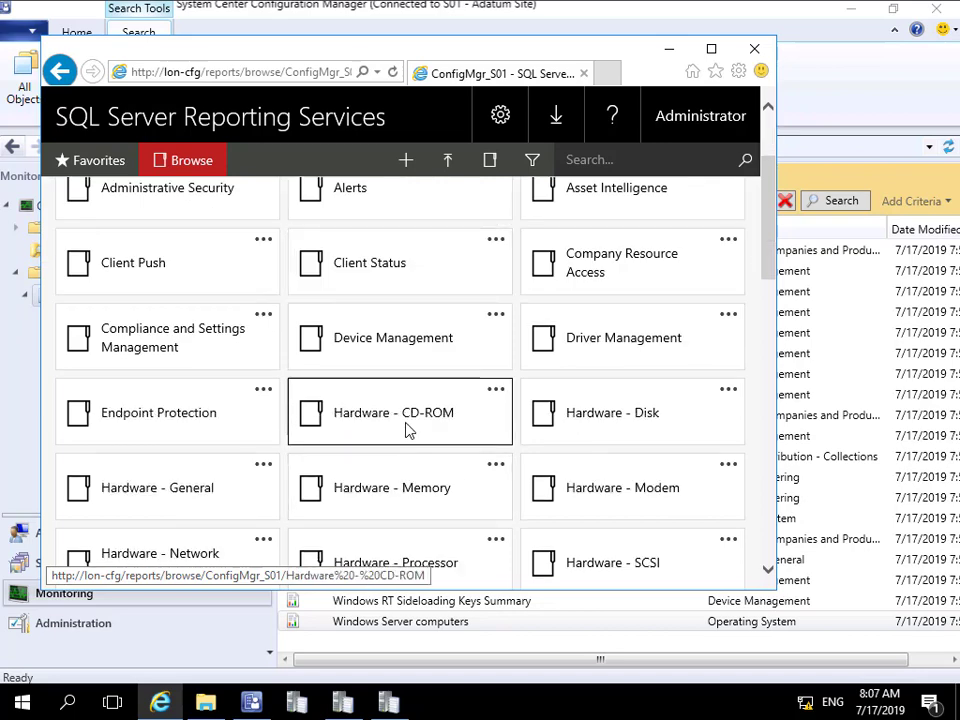
left_click(405, 423)
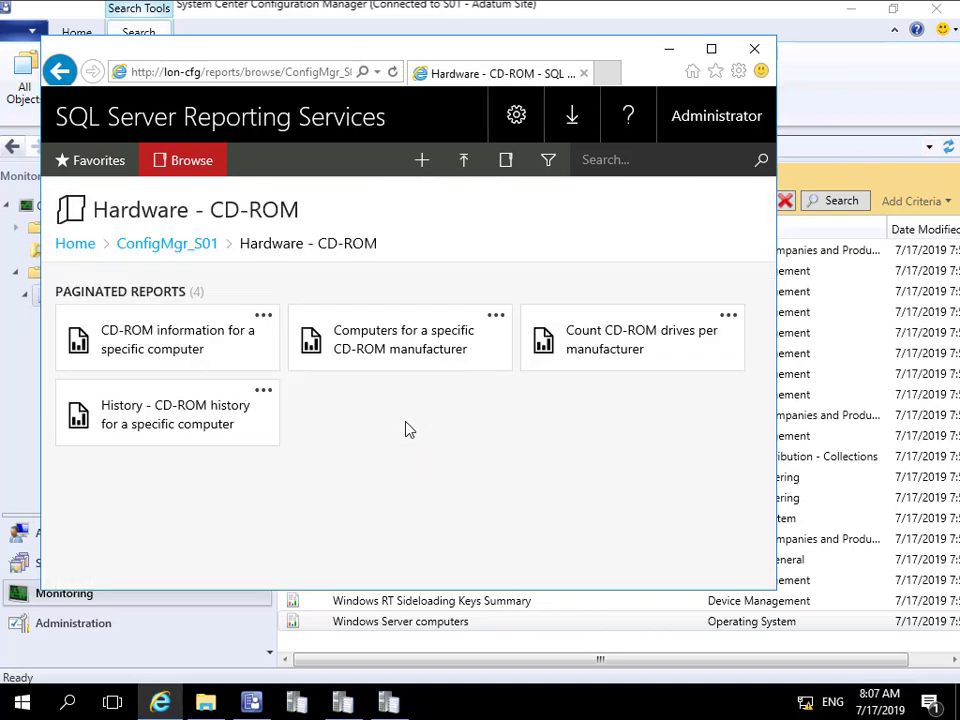
left_click(440, 347)
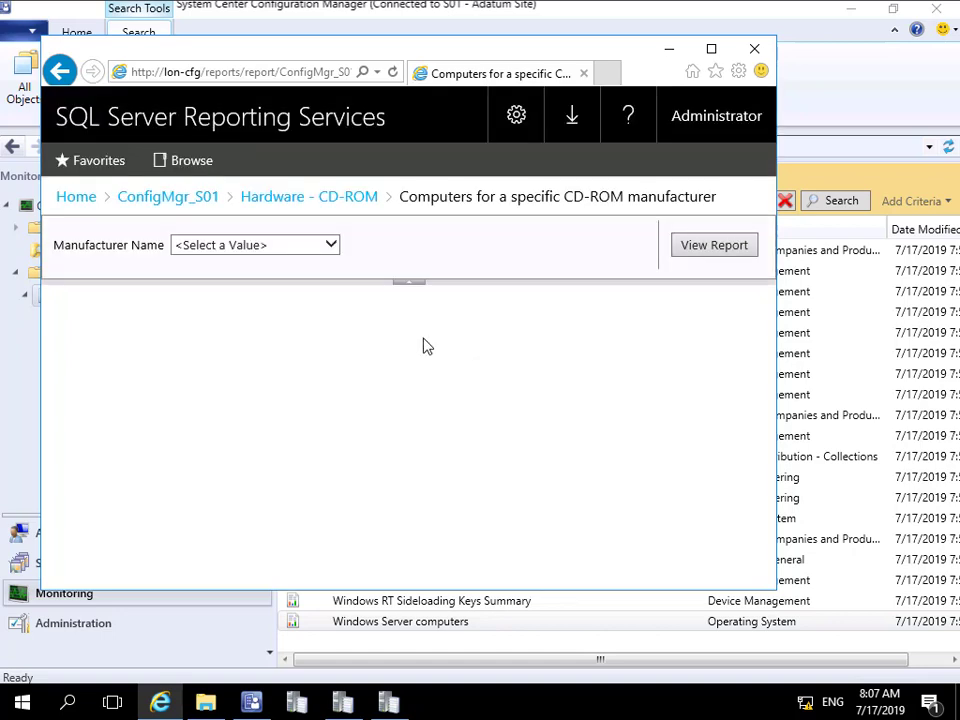
- Set the report's Manufacturer Name to (Standard CD-ROM drives), generate the report and review the listed computers
left_click(329, 247)
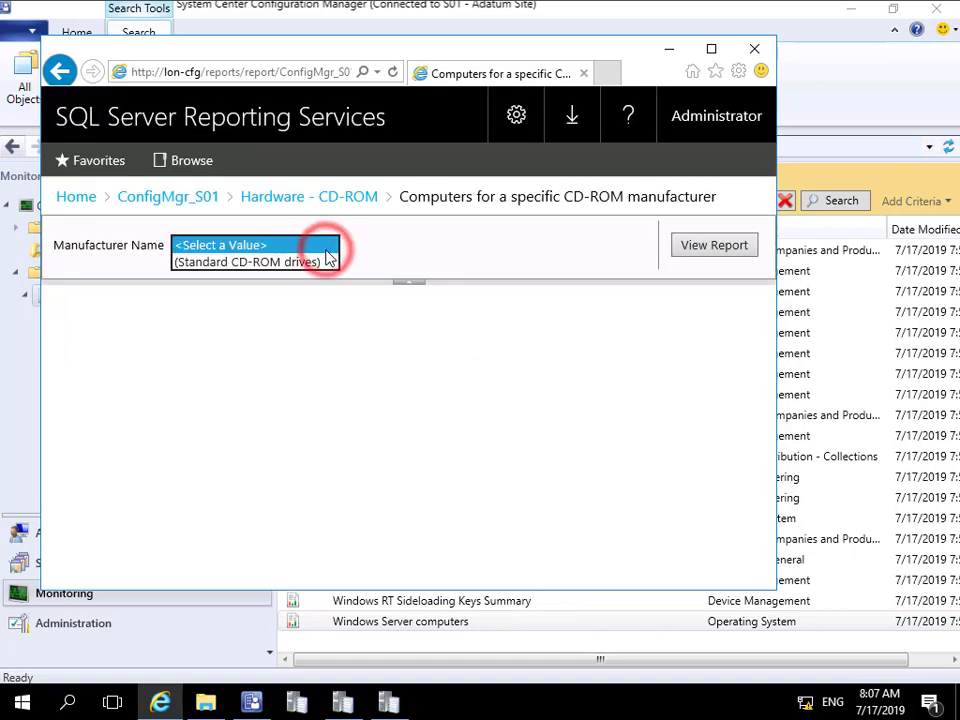
left_click(275, 261)
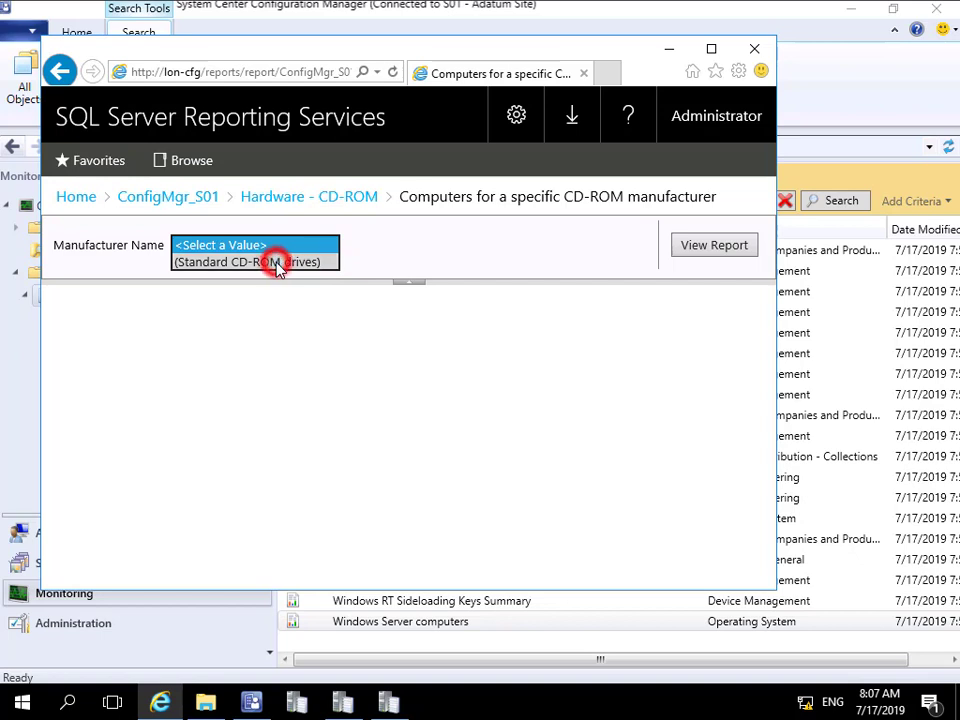
left_click(686, 248)
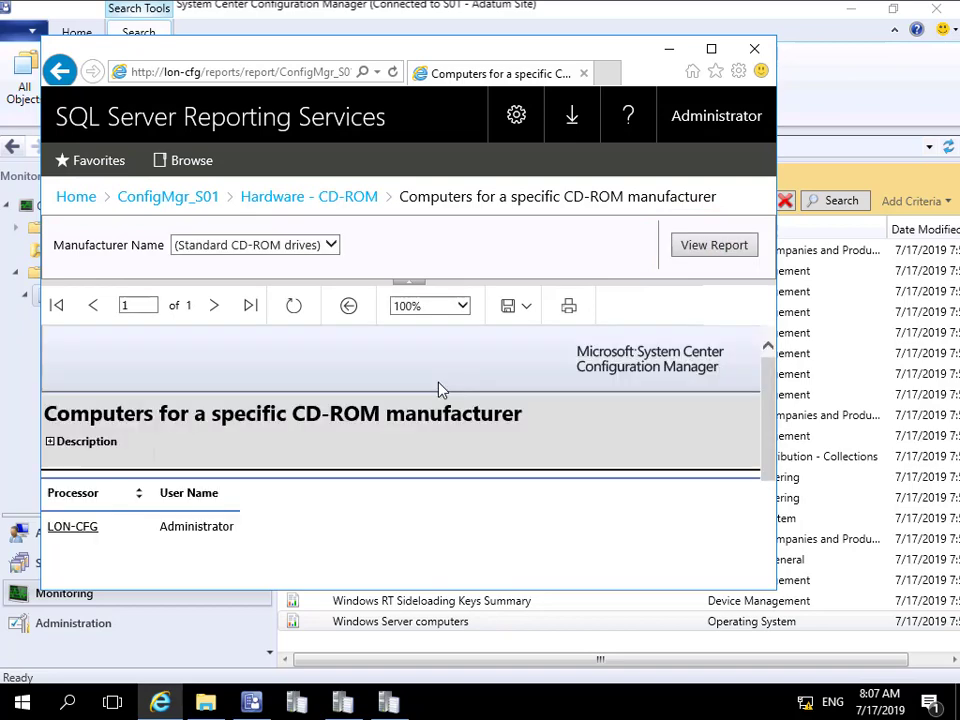
scroll(424, 525, "down", 1)
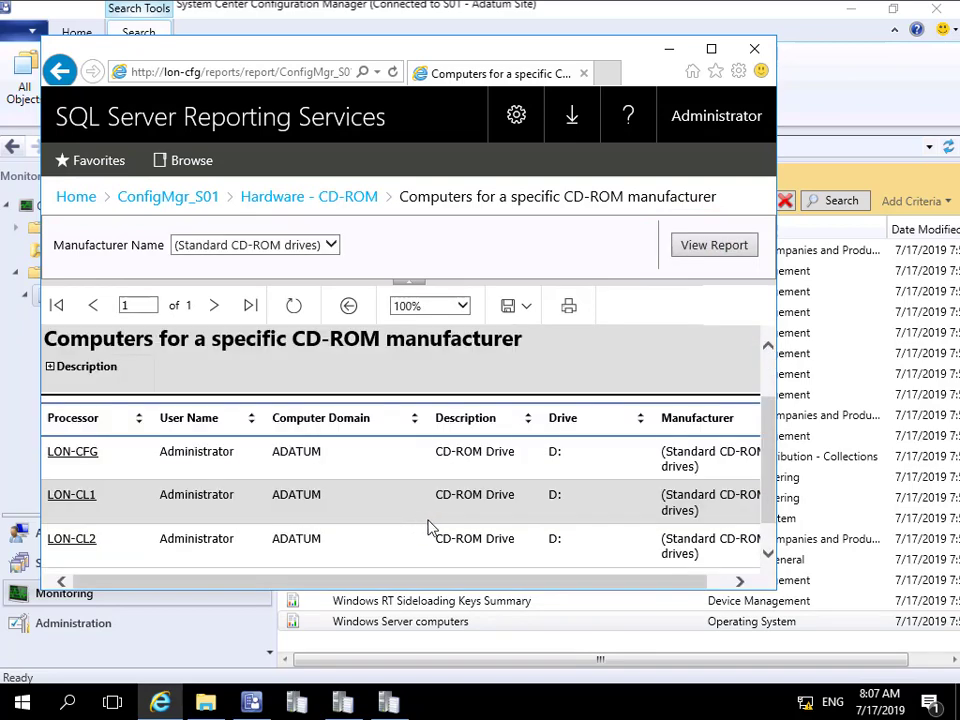